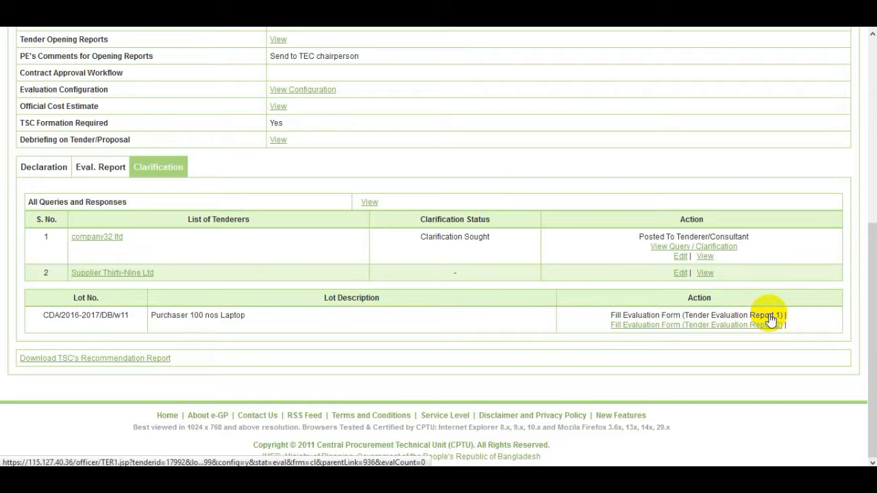
Step: Fill in Tender Evaluation Report 1 for the laptop lot, choosing Yes for company32 ltd's Tender Validity, and save the report
left_click(769, 316)
scroll(749, 312, "down", 1)
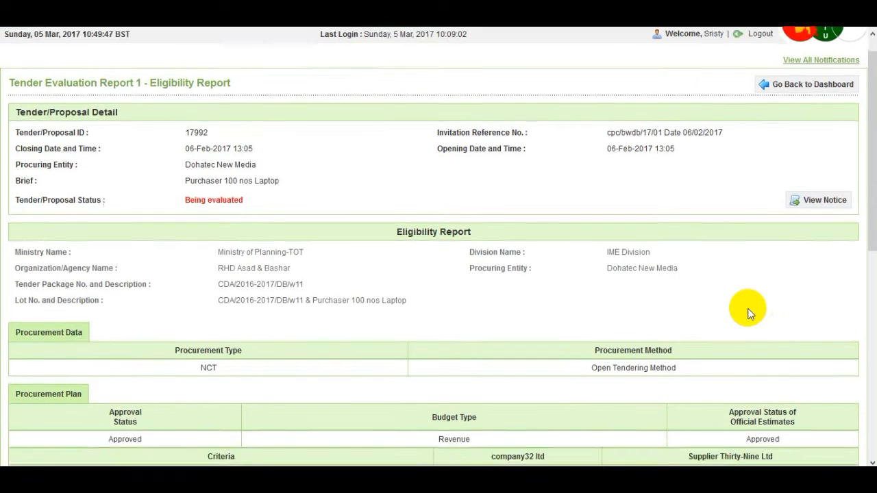
scroll(749, 314, "down", 3)
scroll(749, 314, "down", 1)
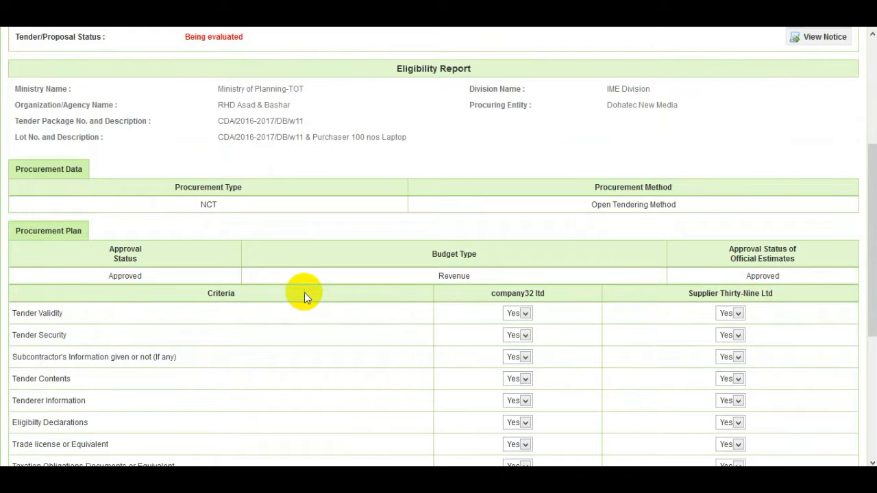
left_click(529, 313)
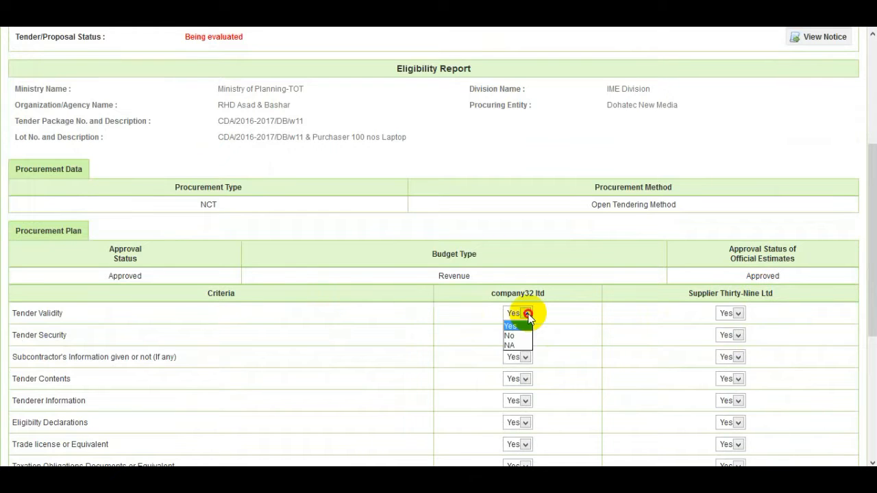
left_click(529, 313)
left_click(529, 313)
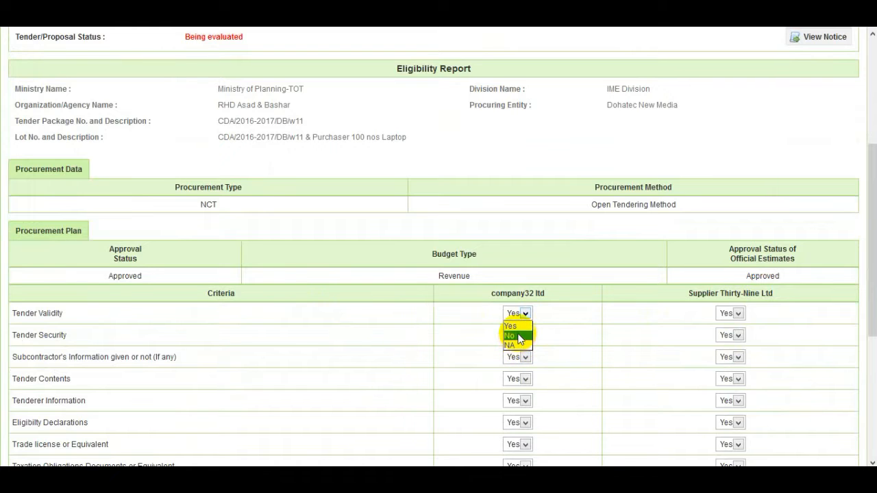
left_click(524, 327)
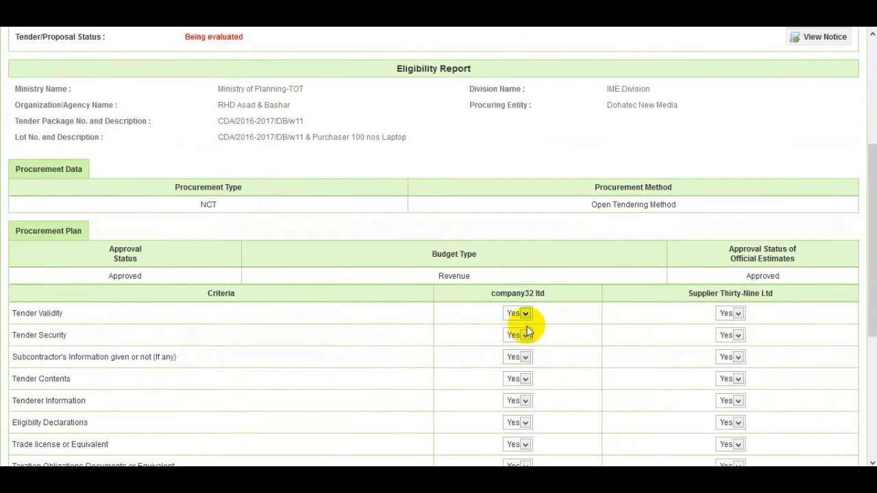
scroll(533, 325, "down", 1)
scroll(533, 325, "down", 5)
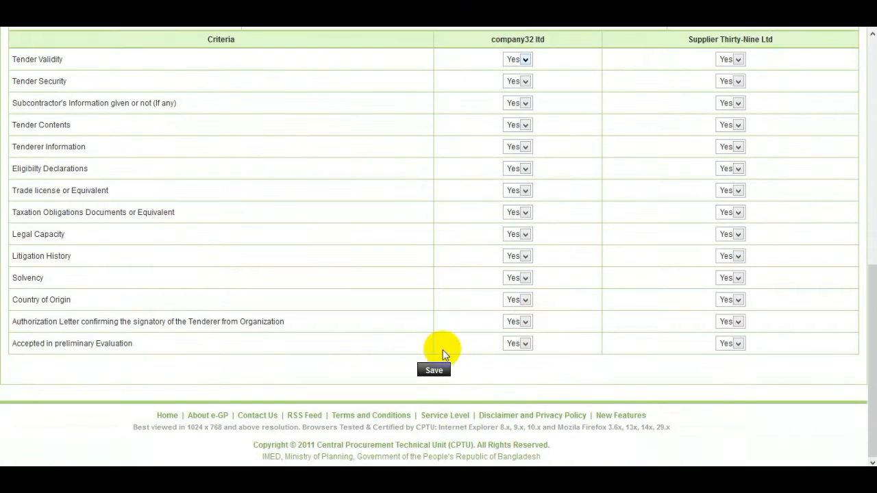
left_click(440, 372)
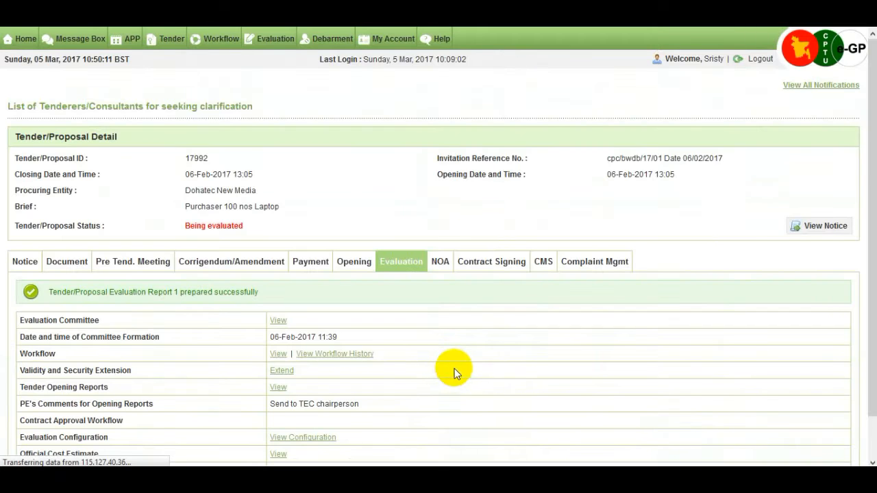
Step: Fill in Tender Evaluation Report 2 for the laptop lot, keeping Yes for every technical responsiveness criterion, and save the report
scroll(452, 370, "down", 2)
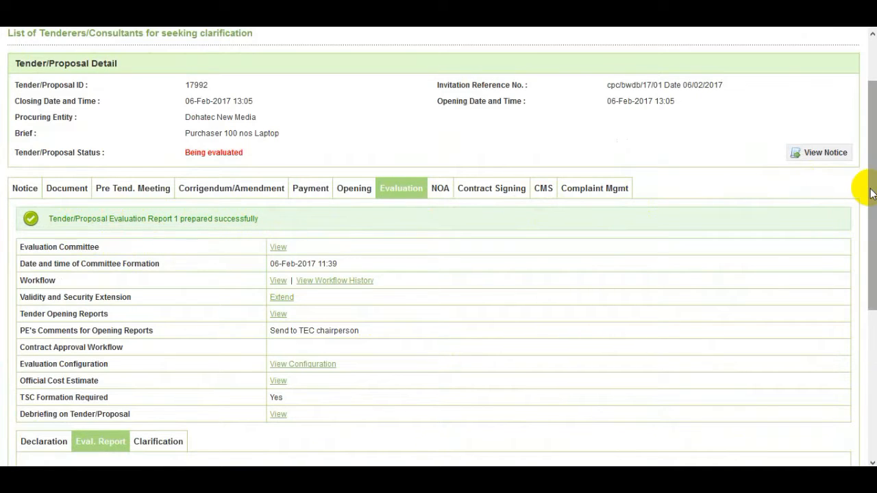
left_click_drag(869, 190, 874, 325)
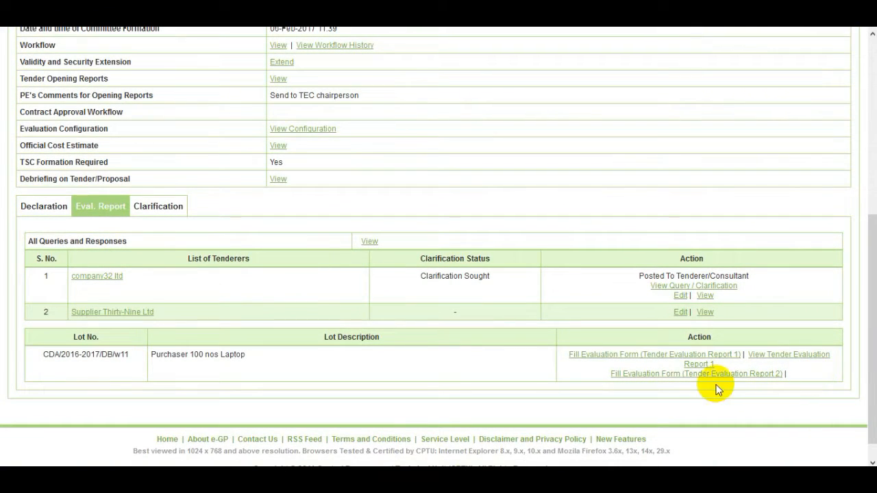
left_click(767, 374)
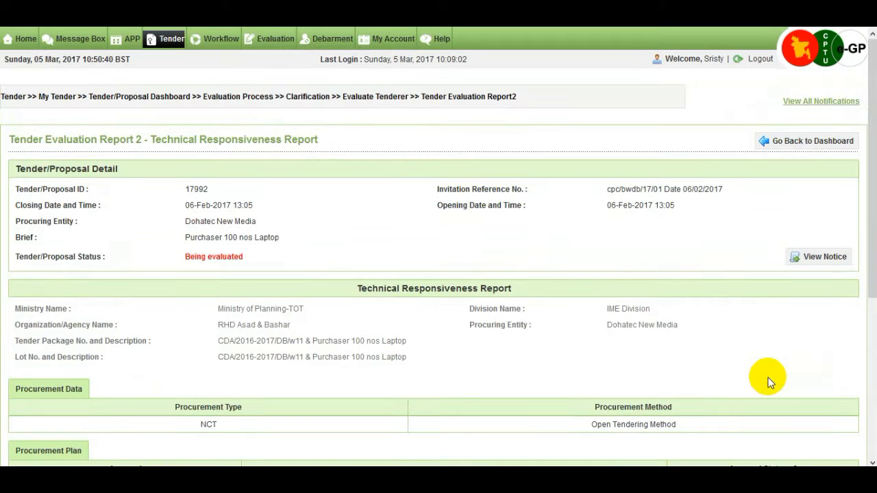
left_click_drag(870, 226, 873, 370)
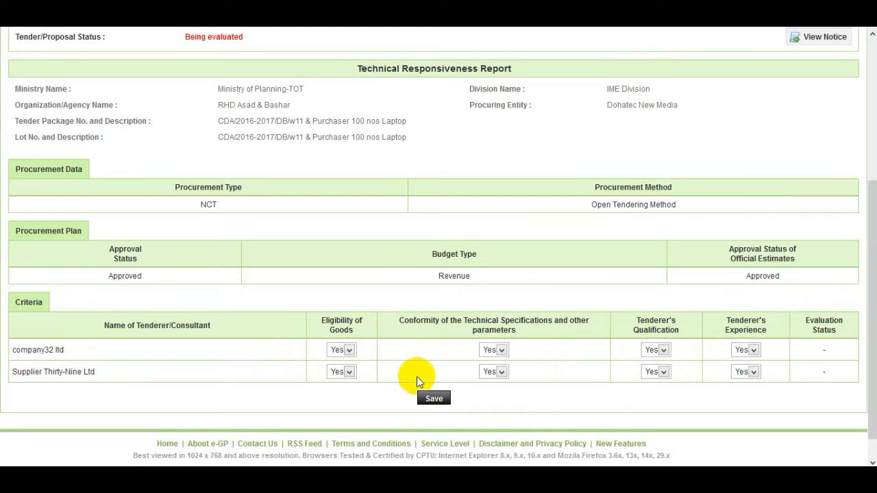
left_click(346, 351)
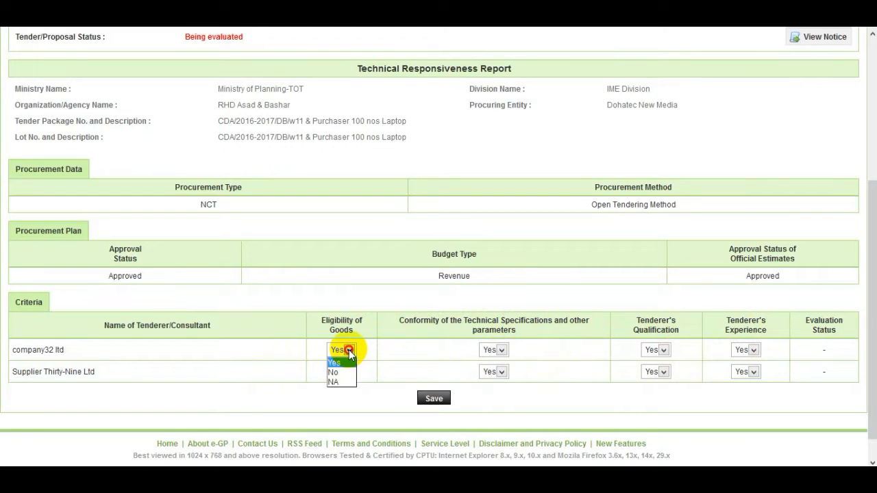
left_click(349, 352)
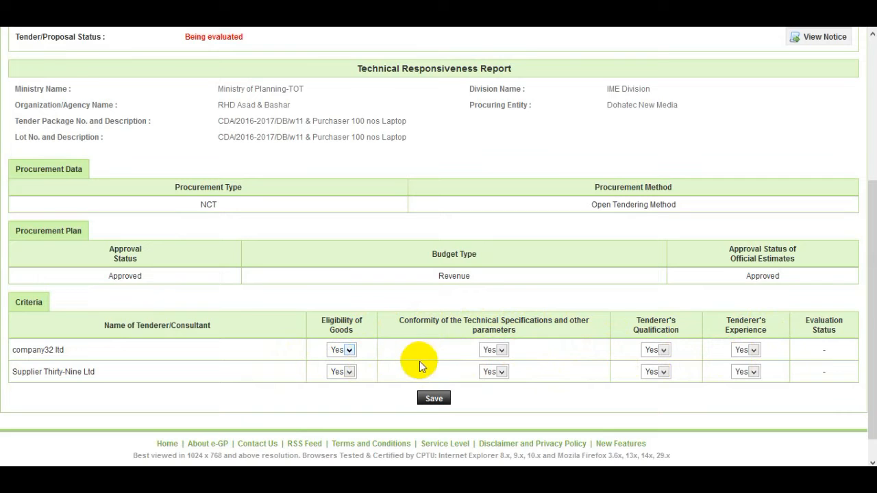
left_click(434, 399)
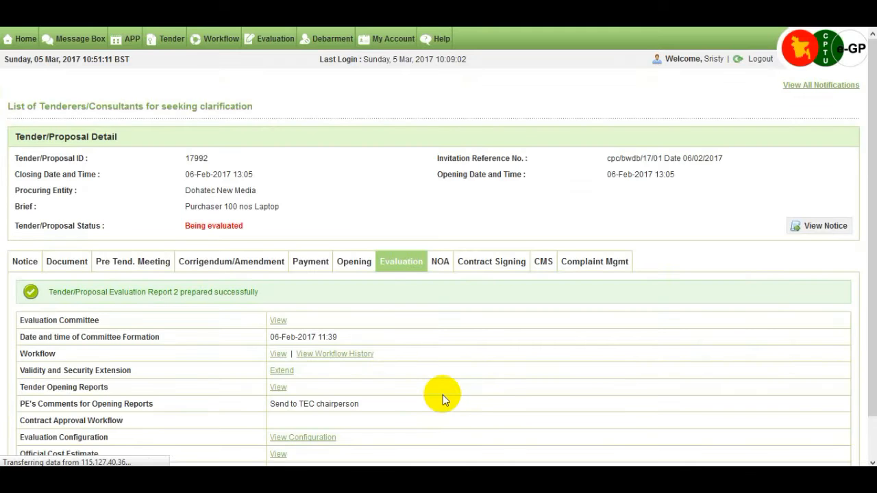
Step: Notify the committee chairperson that the evaluation of the laptop tender is finalized
scroll(443, 394, "down", 2)
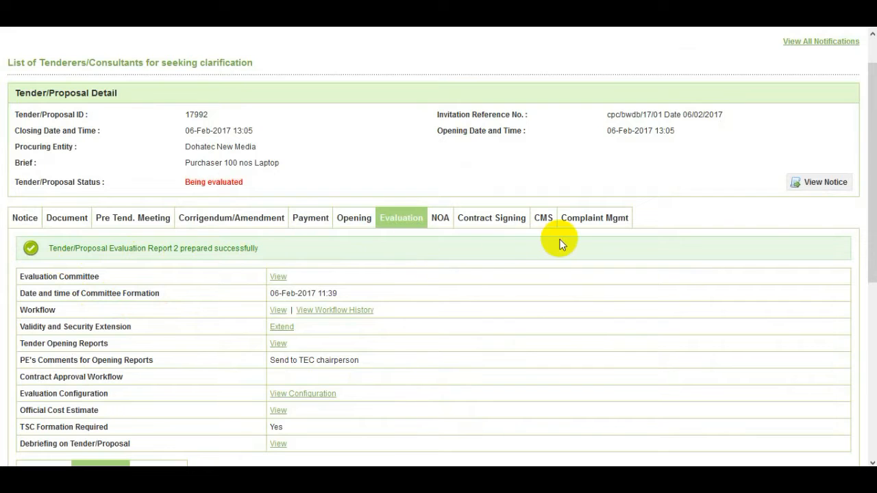
left_click_drag(872, 266, 872, 430)
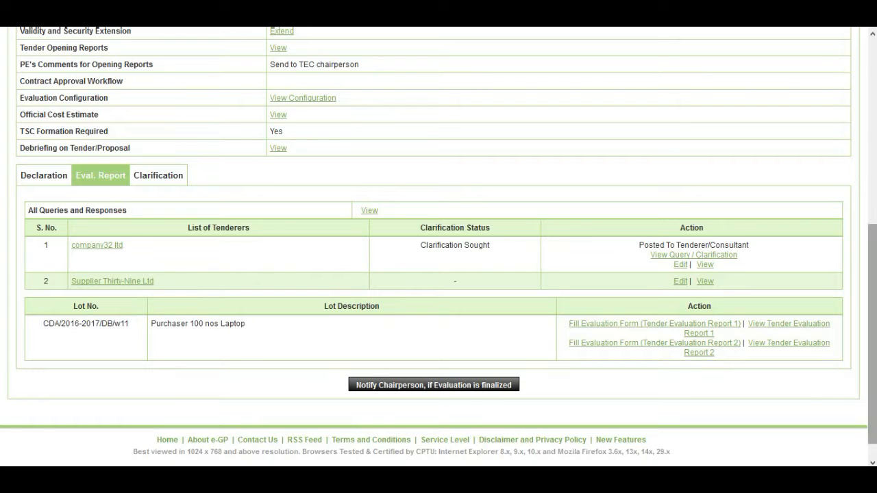
left_click(629, 332)
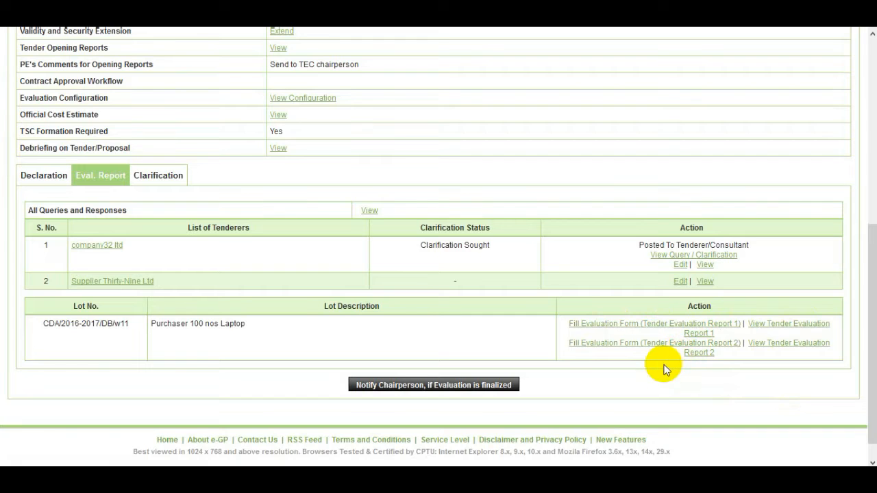
scroll(547, 388, "down", 1)
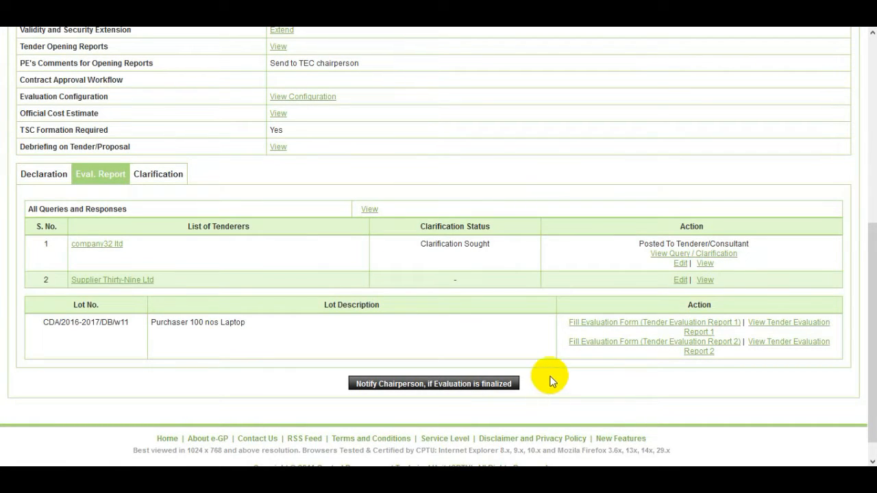
left_click(446, 385)
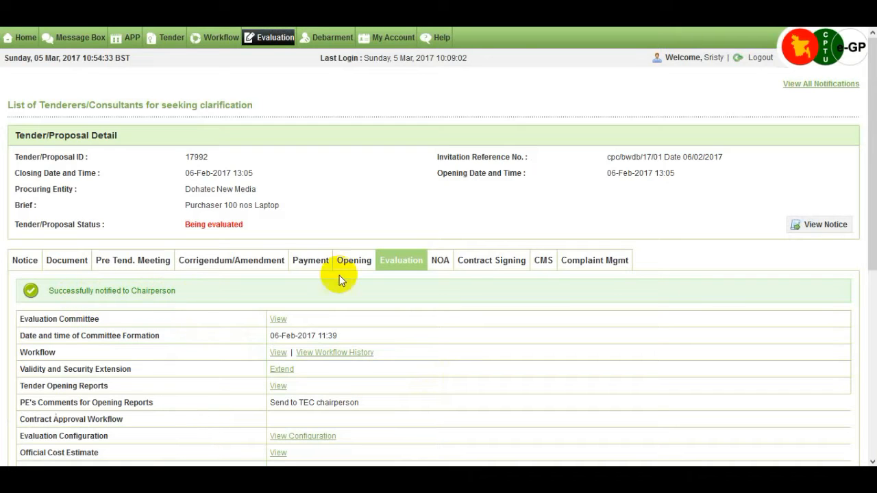
left_click_drag(874, 259, 873, 424)
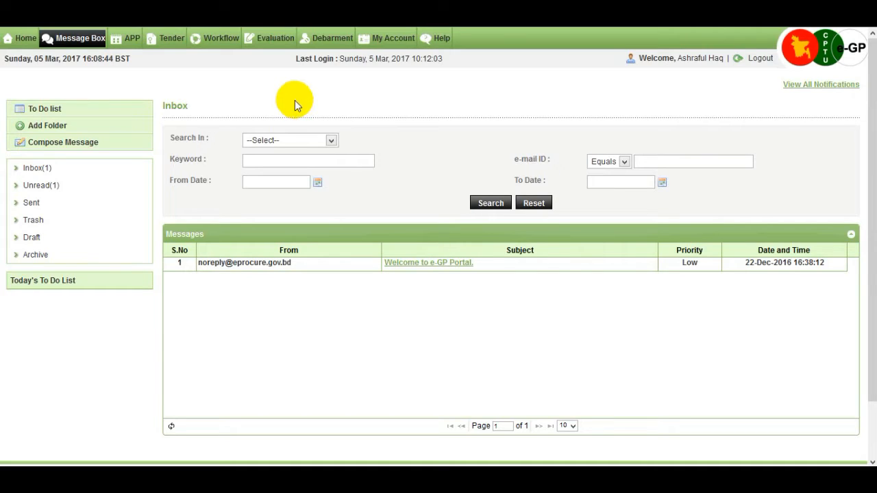
Step: As chairperson, open the dashboard of the Purchaser 100 nos Laptop tender from the evaluation committee listing
mouse_move(282, 42)
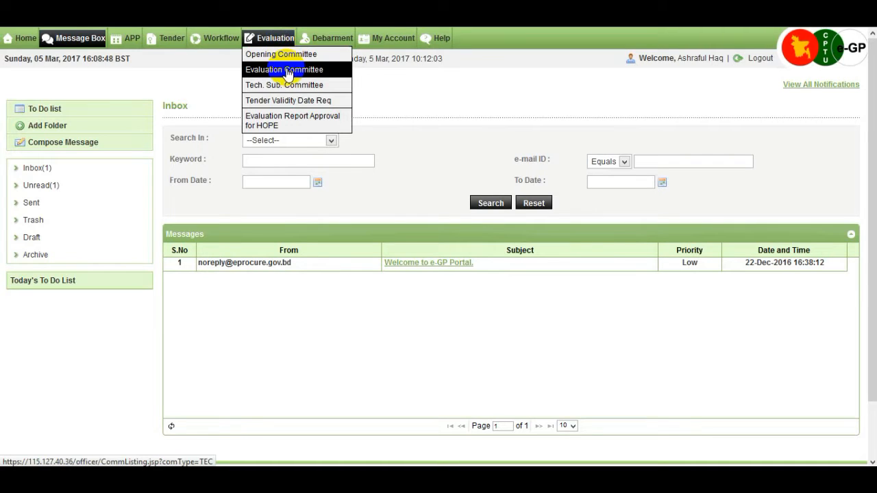
left_click(329, 71)
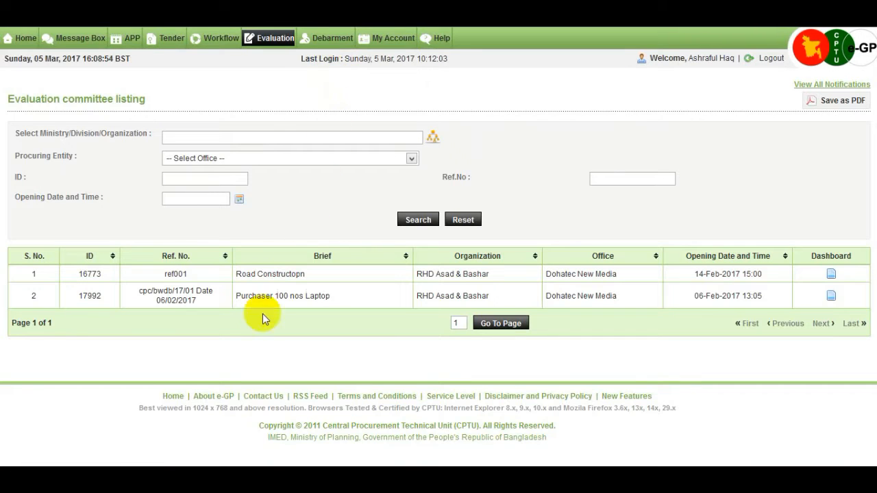
left_click(832, 300)
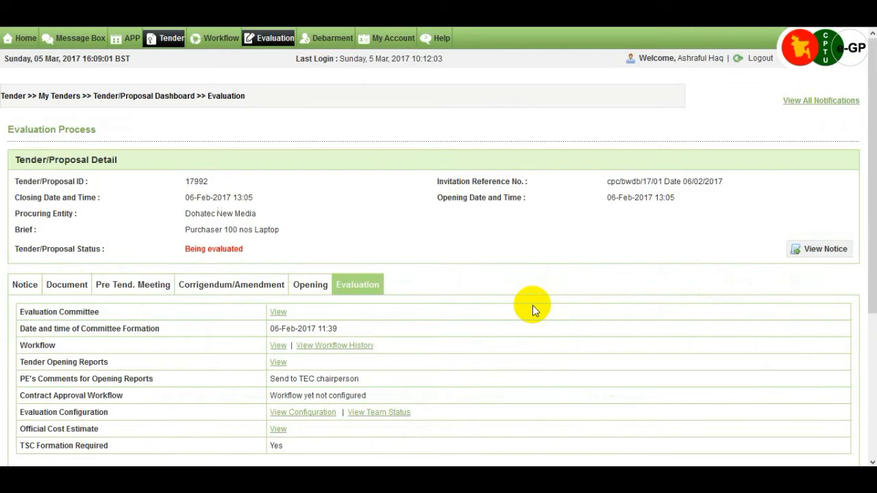
Step: Open the Finalize Responsiveness form for company32 ltd in the tender's evaluation report section
scroll(529, 308, "down", 5)
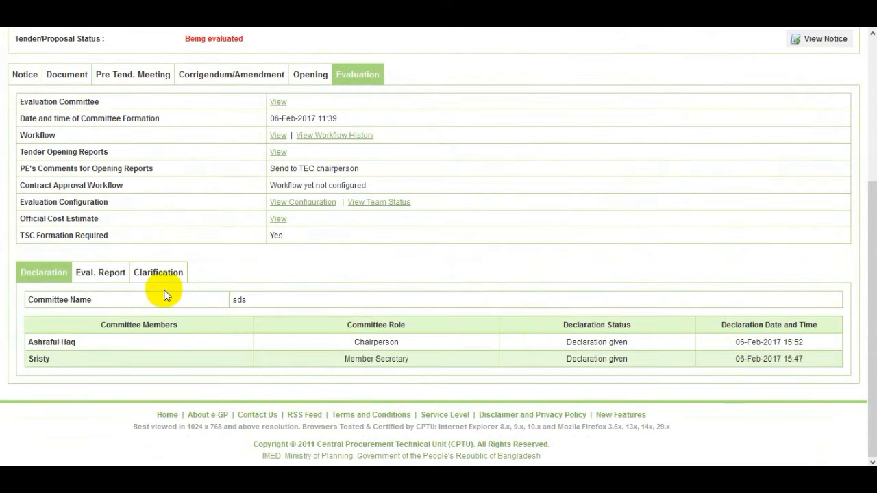
left_click(114, 283)
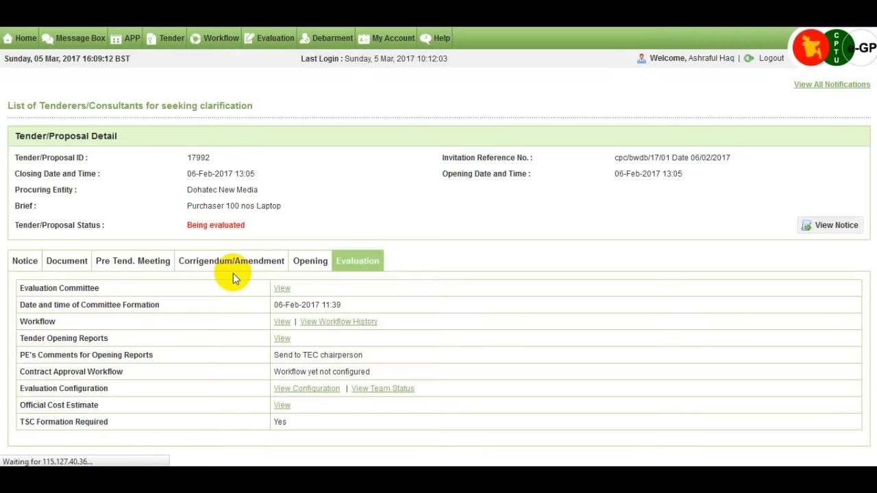
scroll(233, 274, "down", 3)
scroll(236, 283, "down", 3)
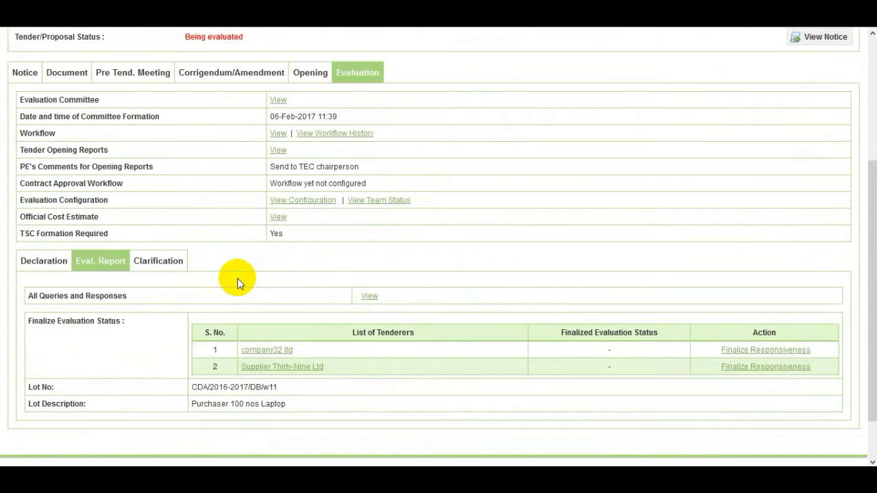
scroll(237, 283, "down", 2)
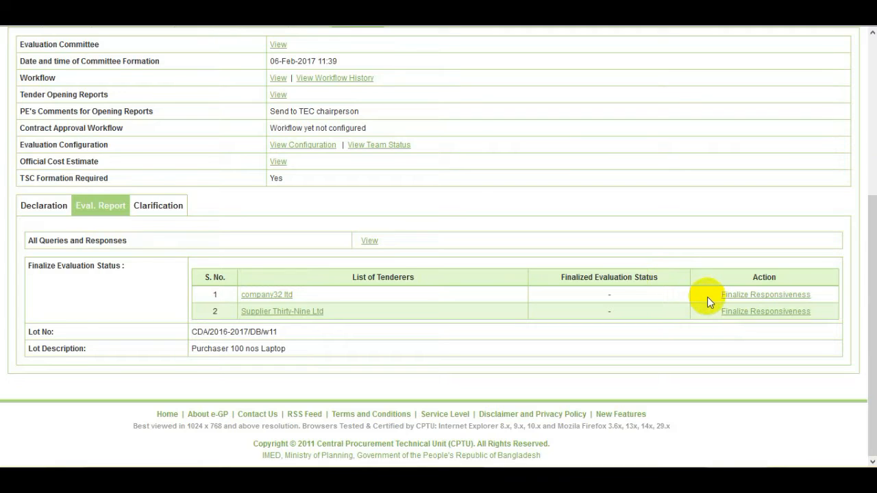
left_click(782, 296)
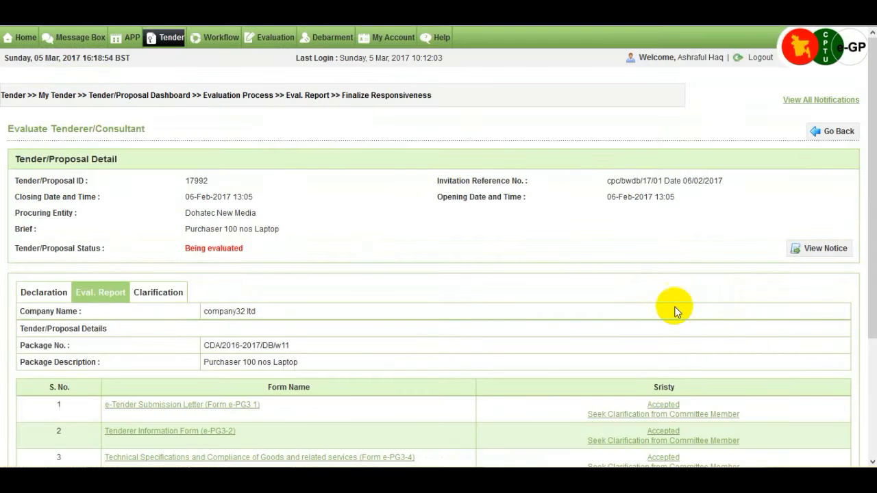
left_click_drag(872, 235, 873, 335)
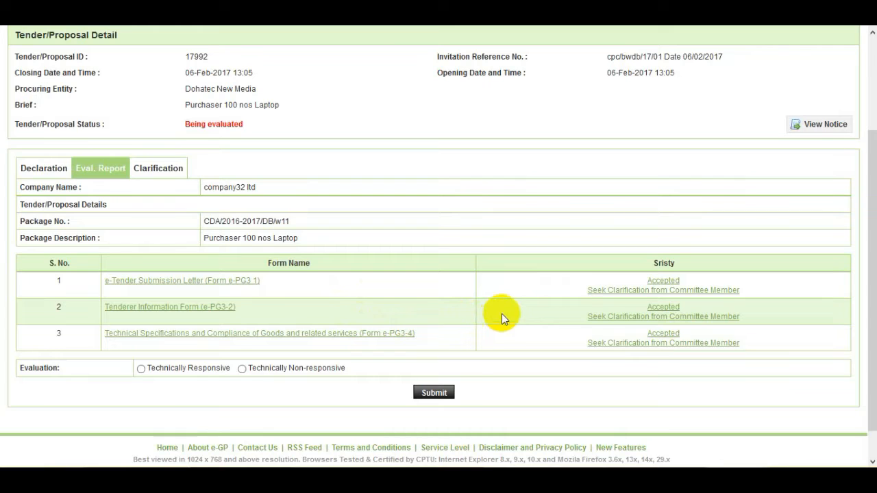
Step: Check the committee member's remark on the accepted e-Tender Submission Letter (Form e-PG3 1), and close it
left_click(664, 282)
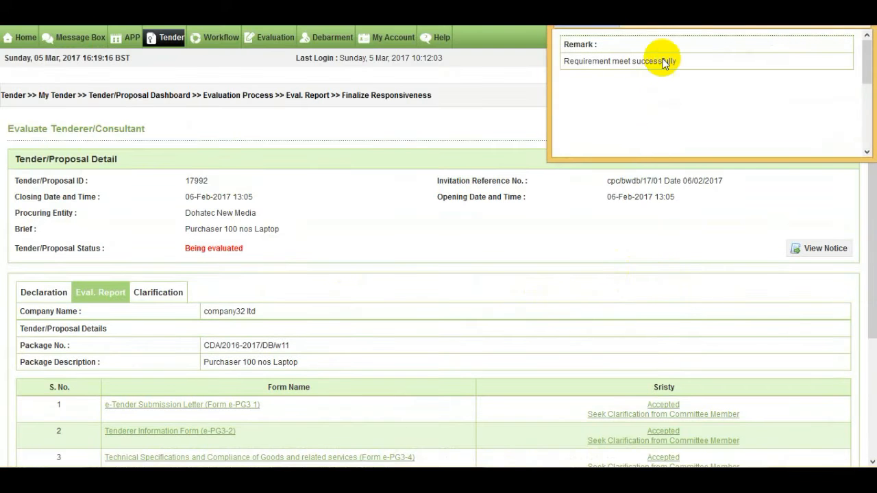
left_click_drag(714, 7, 609, 117)
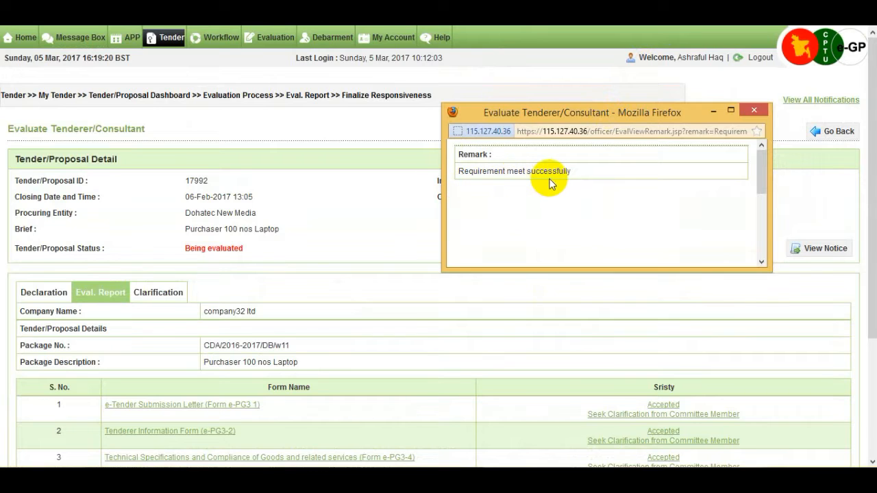
left_click(753, 110)
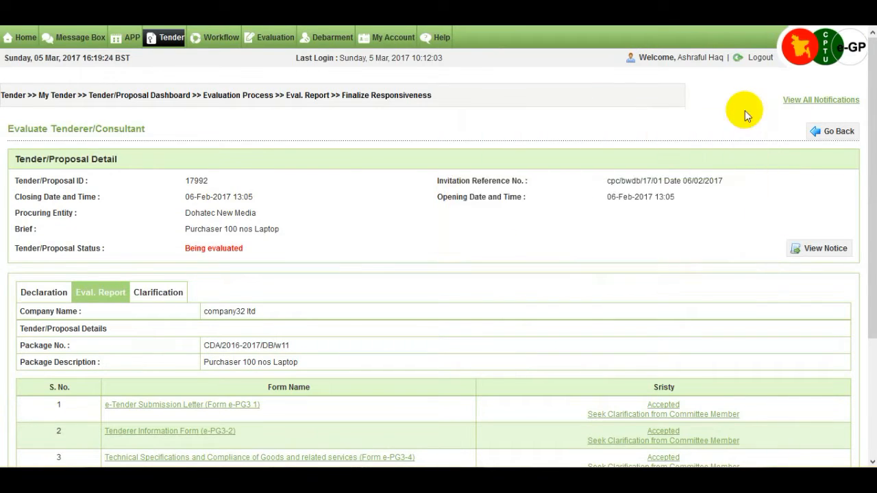
Step: Evaluate company32 ltd as Technically Responsive and submit the evaluation
left_click_drag(869, 159, 867, 274)
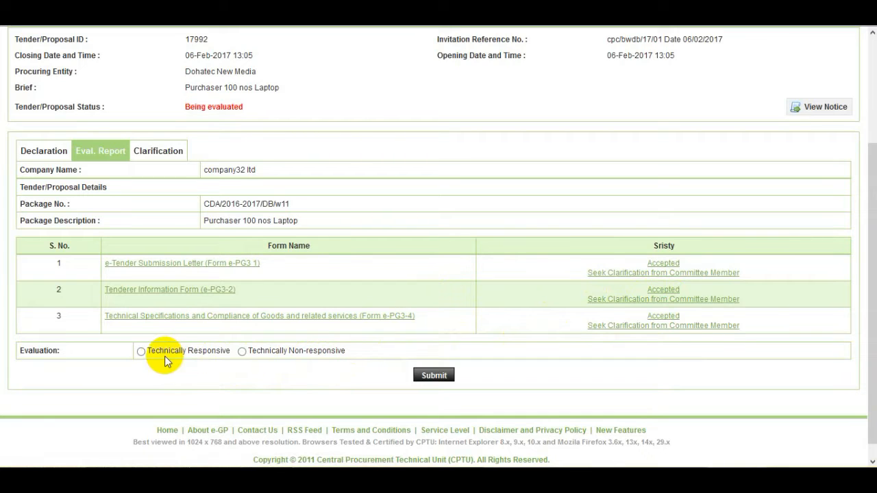
left_click(141, 353)
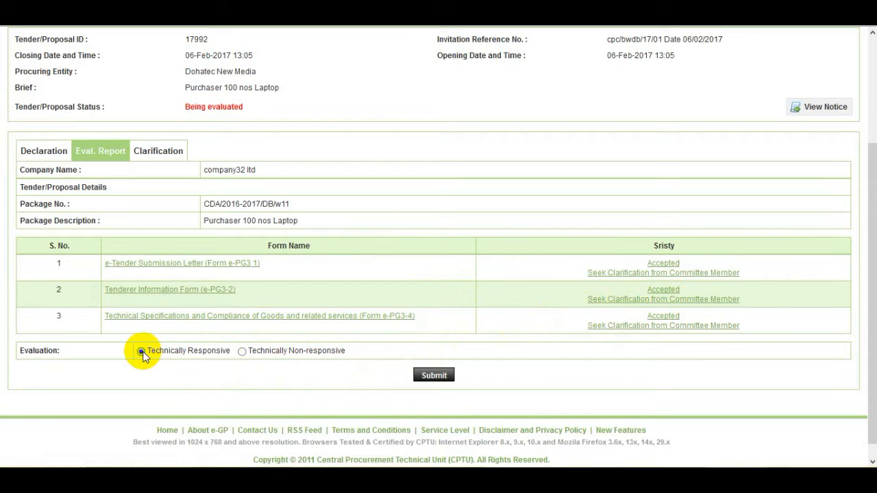
left_click(442, 379)
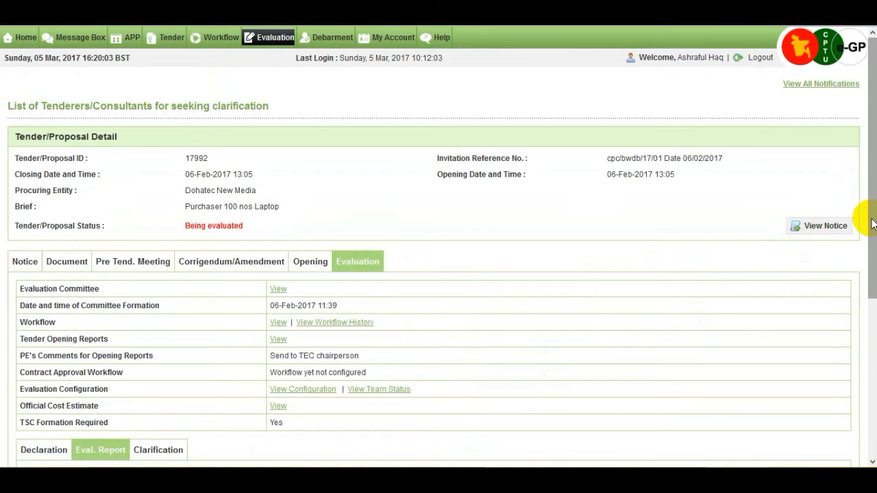
Step: Configure Tender Evaluation Report 1, keeping every eligibility criterion at Yes for both tenderers, and save the report
left_click_drag(871, 224, 869, 370)
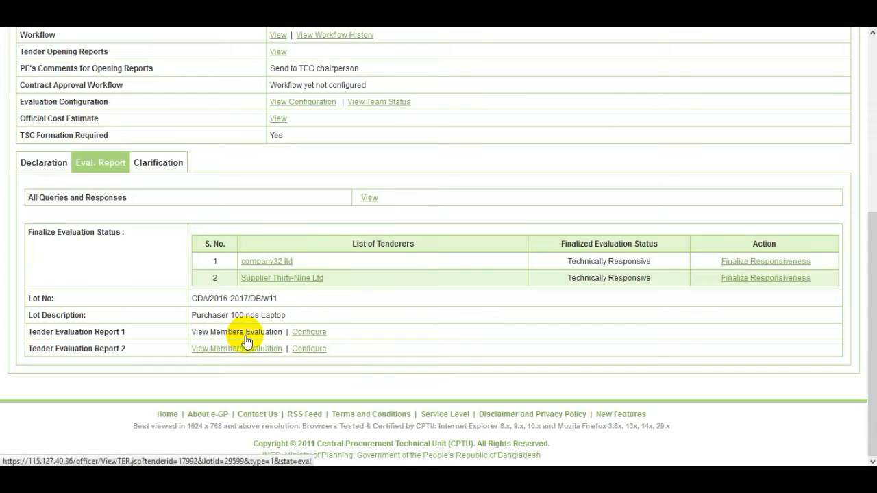
left_click(323, 337)
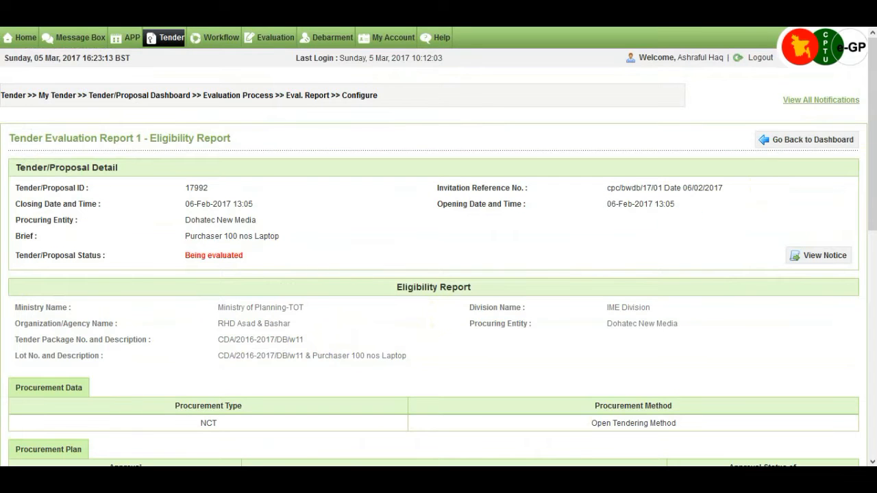
left_click_drag(872, 133, 874, 285)
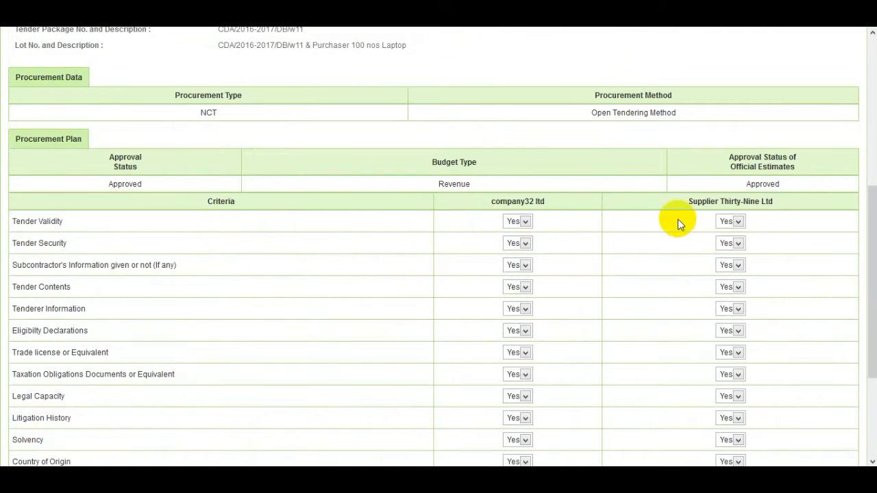
left_click(532, 220)
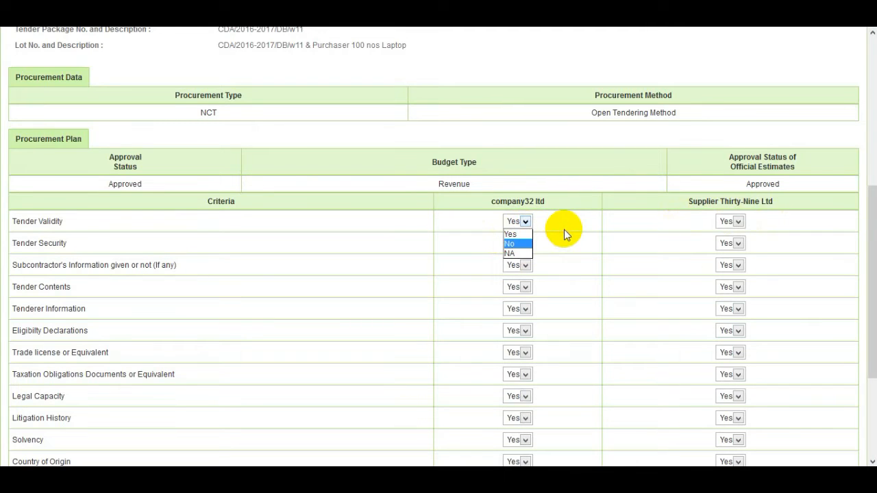
scroll(564, 230, "down", 3)
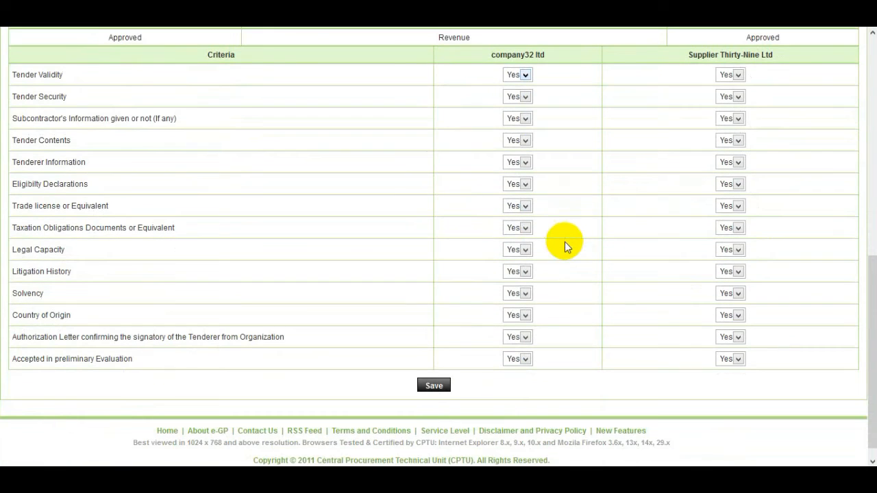
left_click(442, 385)
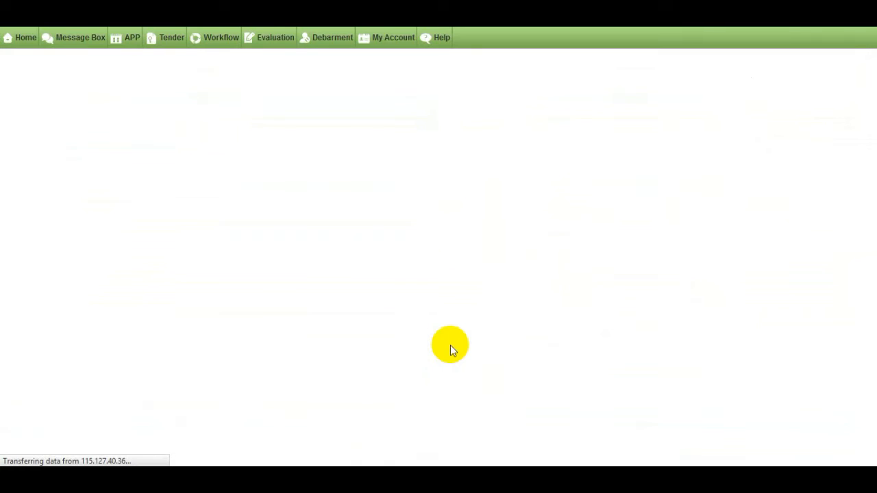
Step: Notify the committee members to sign Tender Evaluation Report 1, and confirm the notification
scroll(450, 350, "down", 2)
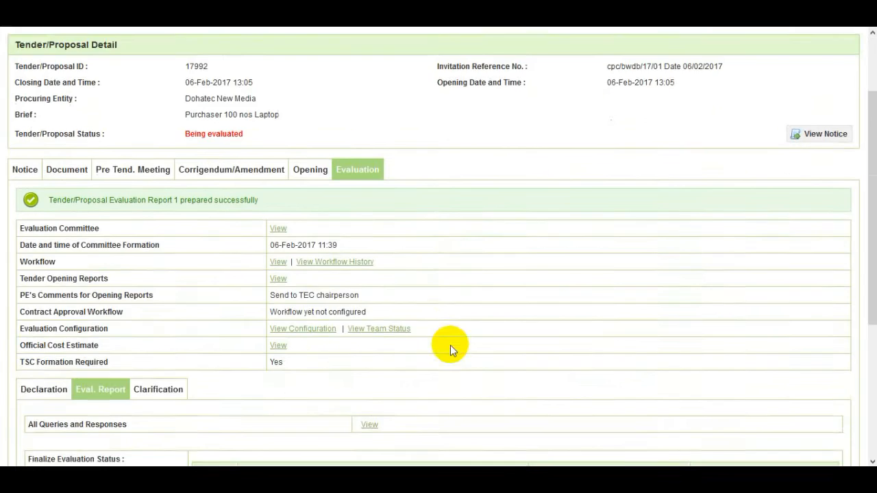
scroll(450, 346, "down", 1)
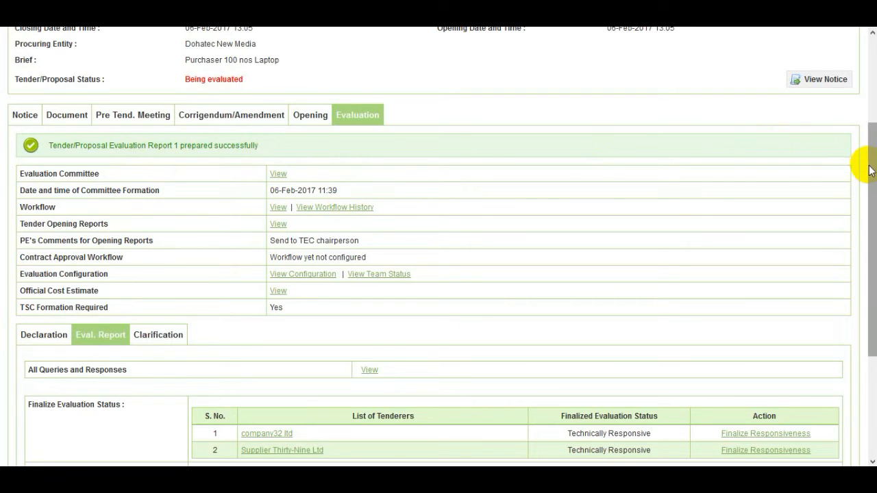
left_click_drag(867, 163, 867, 272)
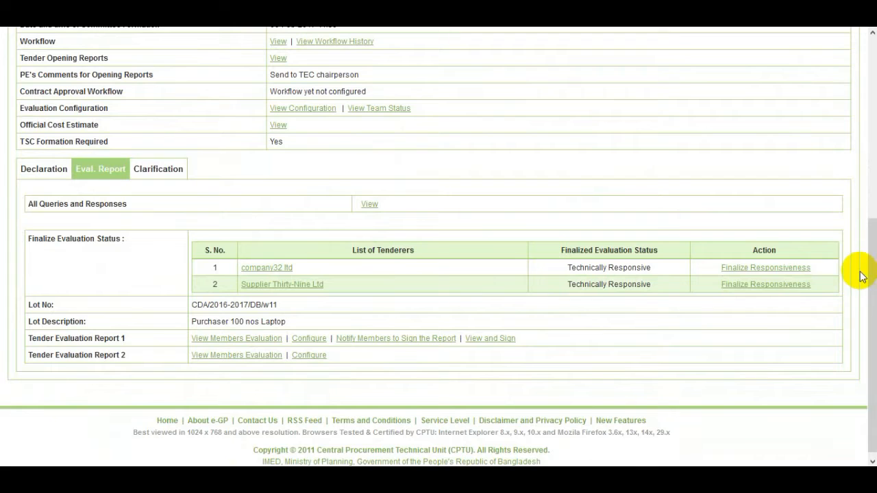
left_click(409, 339)
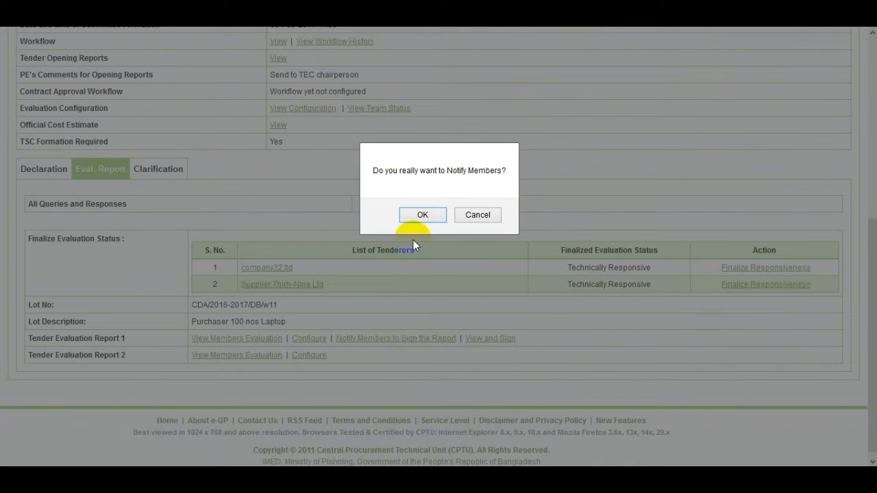
left_click(423, 216)
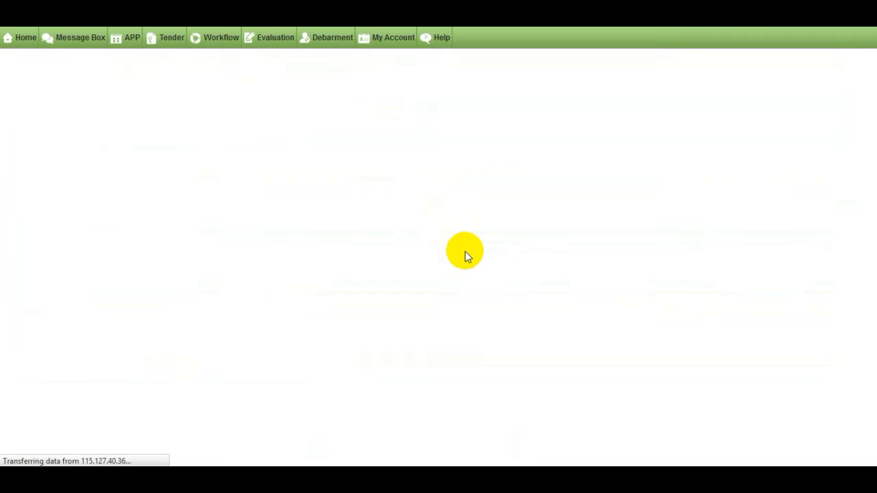
Step: Configure Tender Evaluation Report 2, keeping all technical criteria at Yes for company32 ltd and Supplier Thirty-Nine Ltd, and save it
scroll(465, 252, "down", 1)
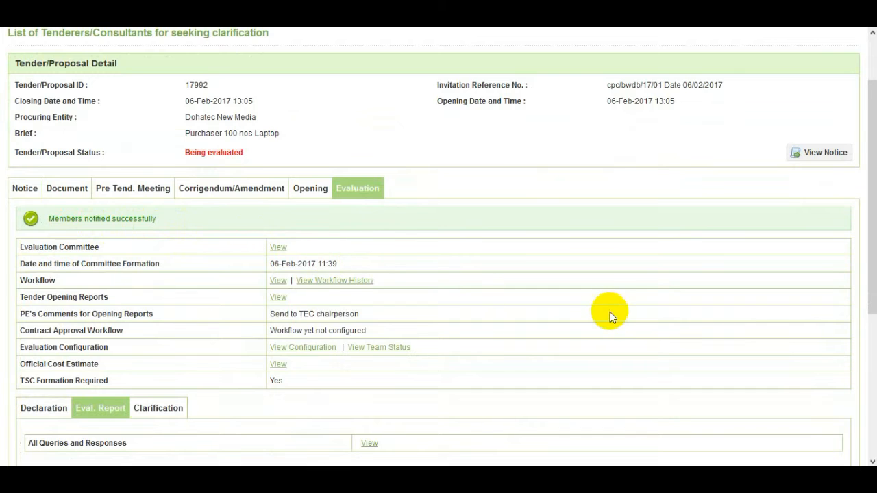
scroll(610, 312, "down", 1)
scroll(609, 312, "down", 2)
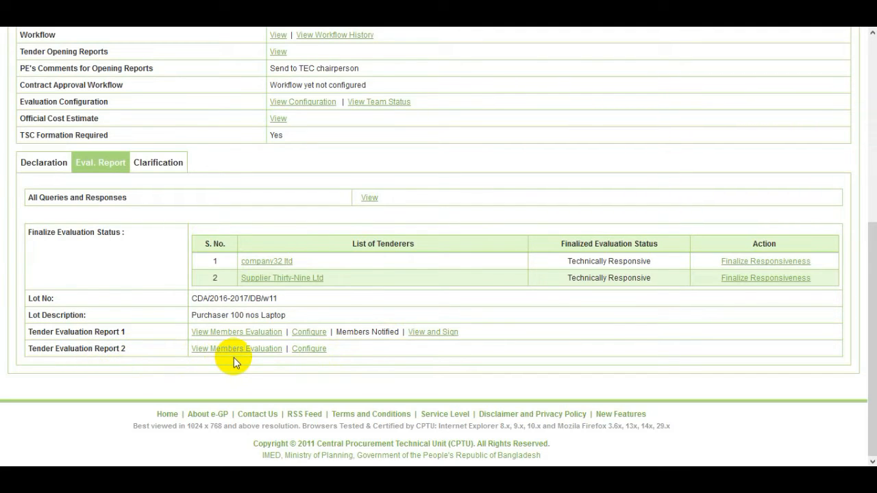
left_click(317, 353)
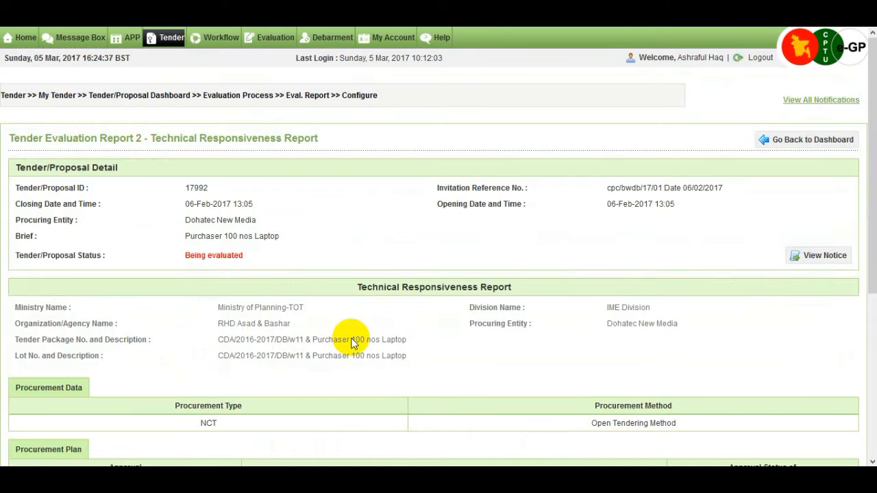
scroll(353, 343, "down", 5)
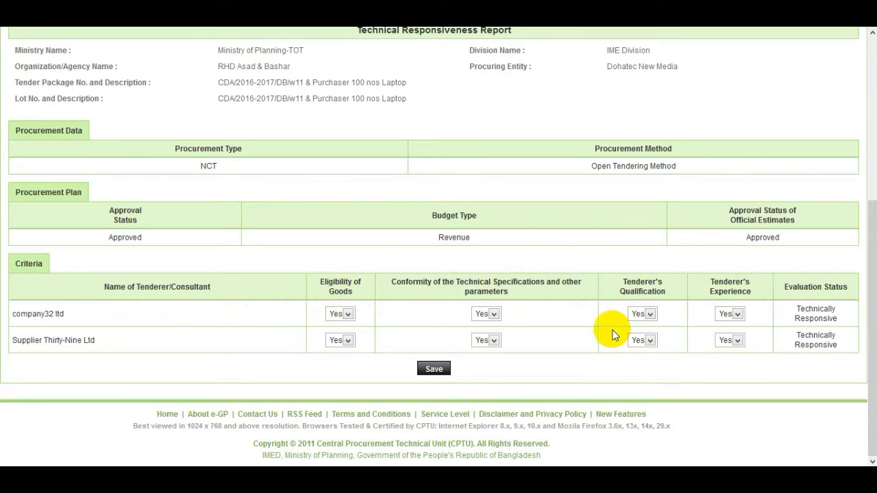
left_click(345, 315)
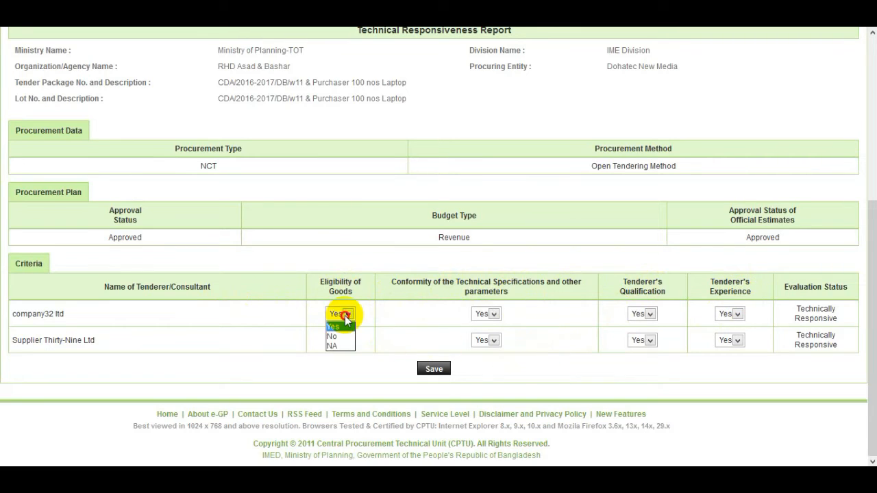
left_click(345, 315)
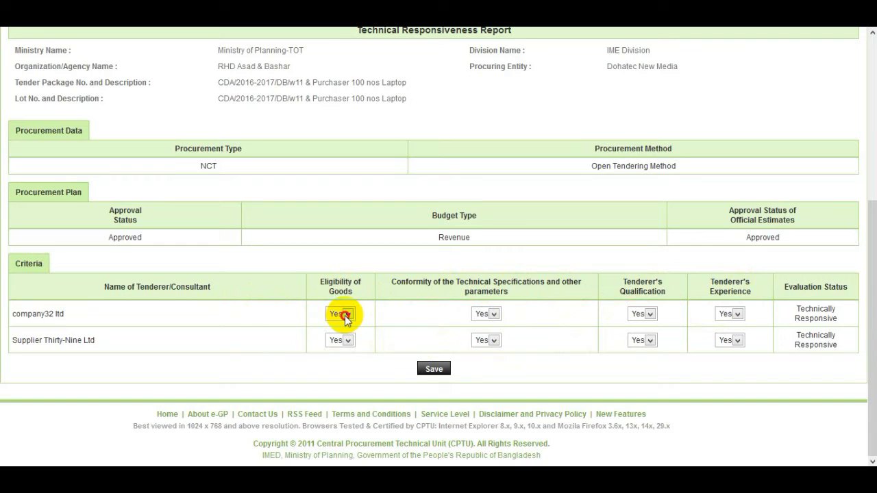
left_click(436, 371)
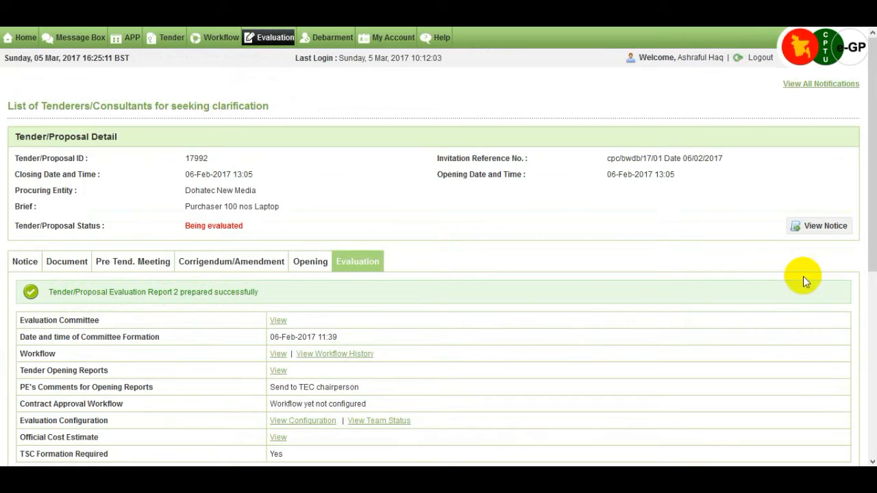
Step: Notify the committee members to sign Tender Evaluation Report 2, and confirm the notification
left_click_drag(870, 266, 870, 405)
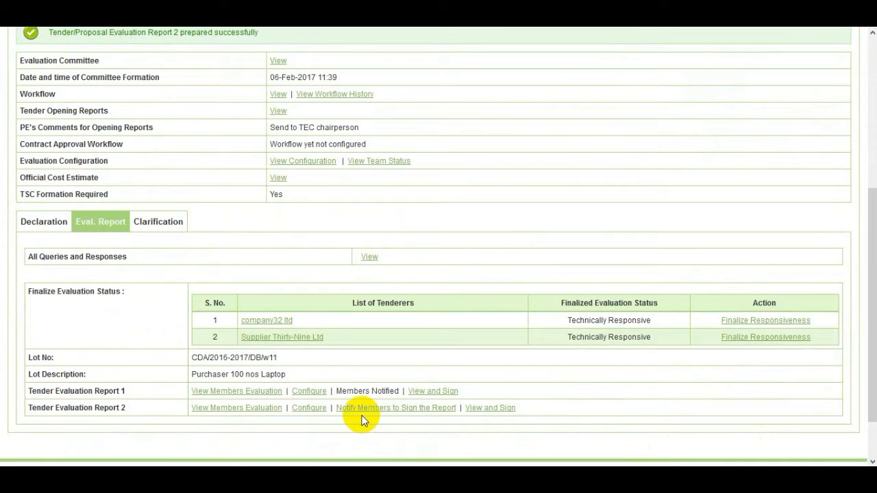
left_click(415, 409)
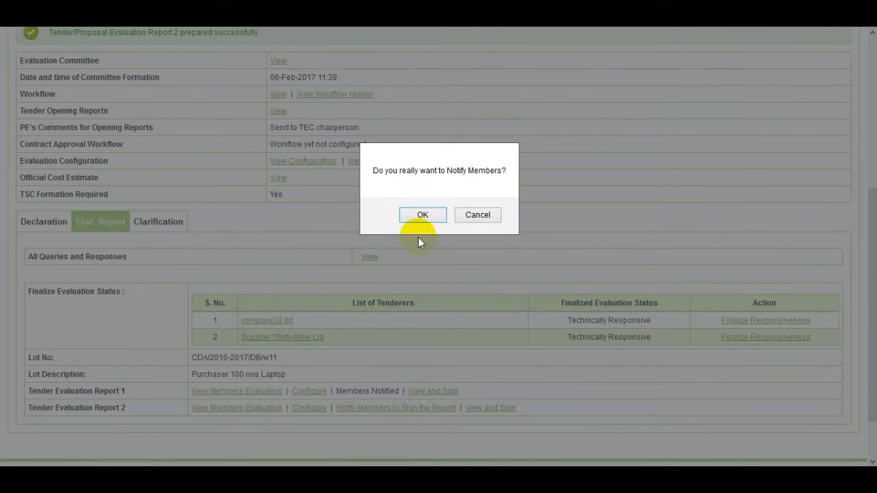
left_click(424, 215)
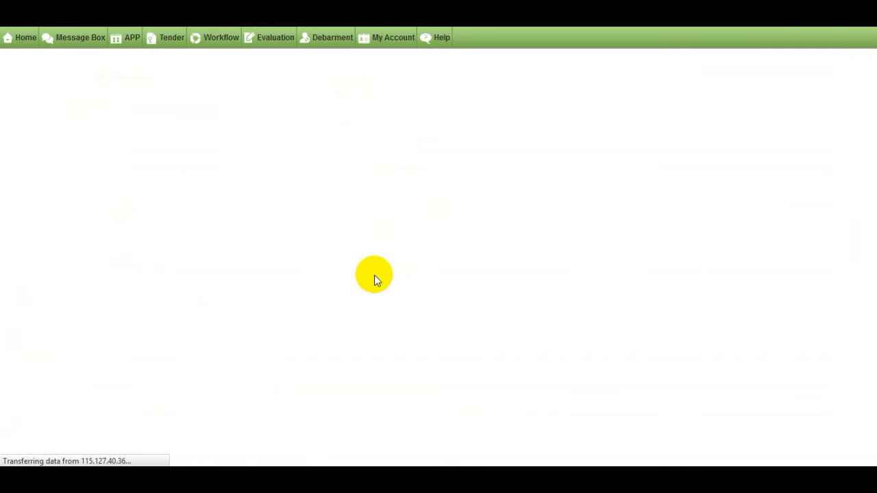
scroll(166, 204, "down", 2)
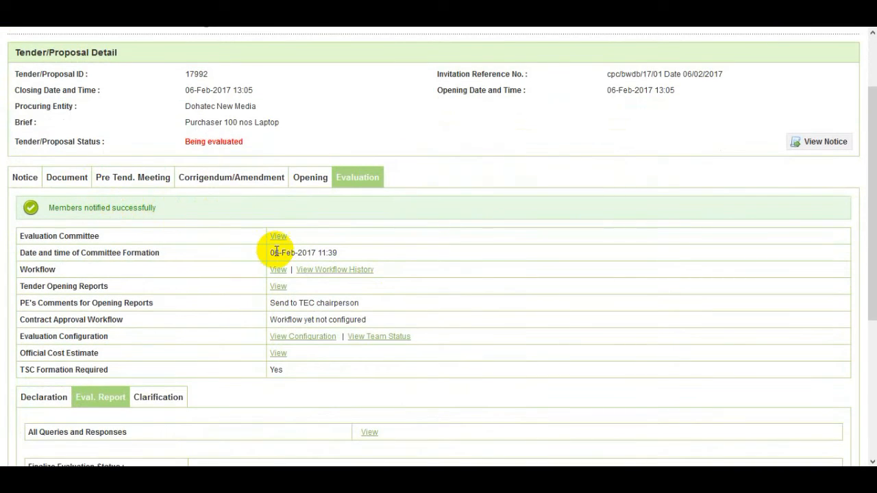
scroll(277, 251, "down", 5)
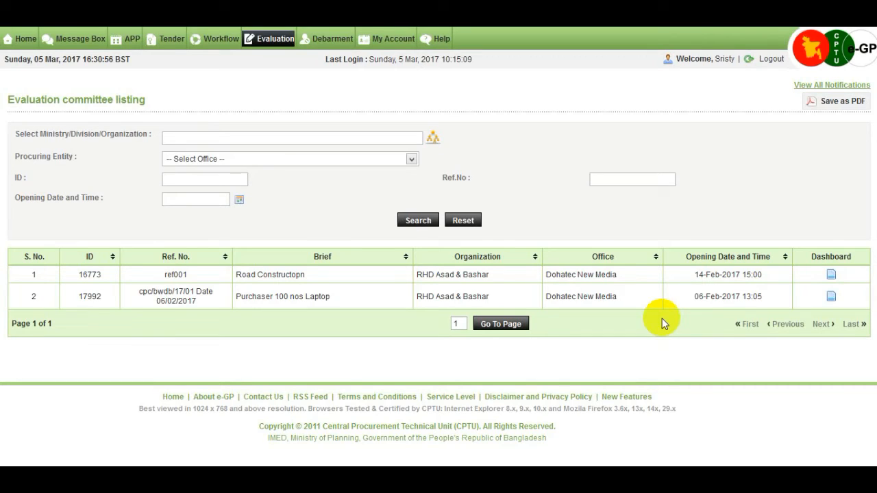
Step: As member secretary, open the dashboard of the Purchaser 100 nos Laptop tender and go to its evaluation report section
left_click(833, 302)
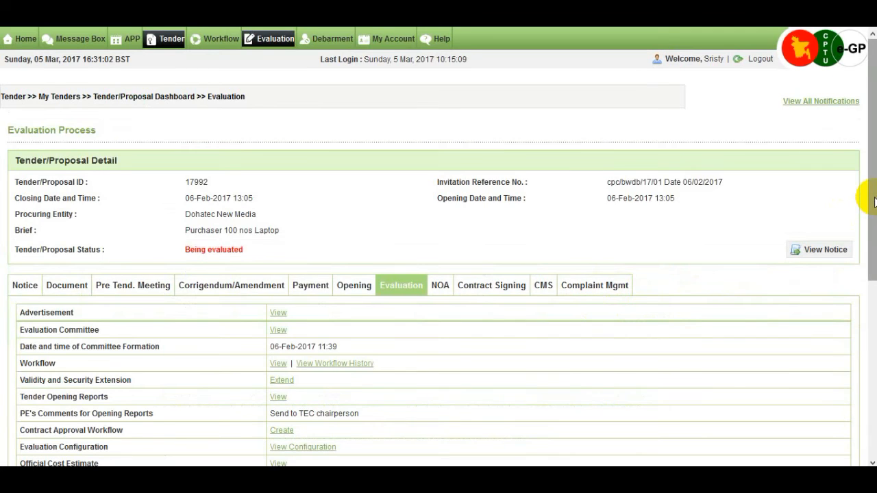
left_click_drag(873, 203, 874, 379)
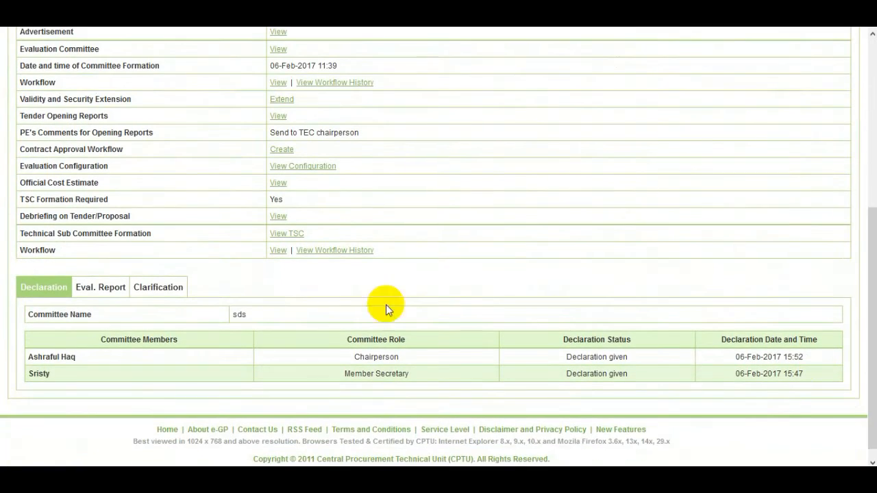
left_click(112, 295)
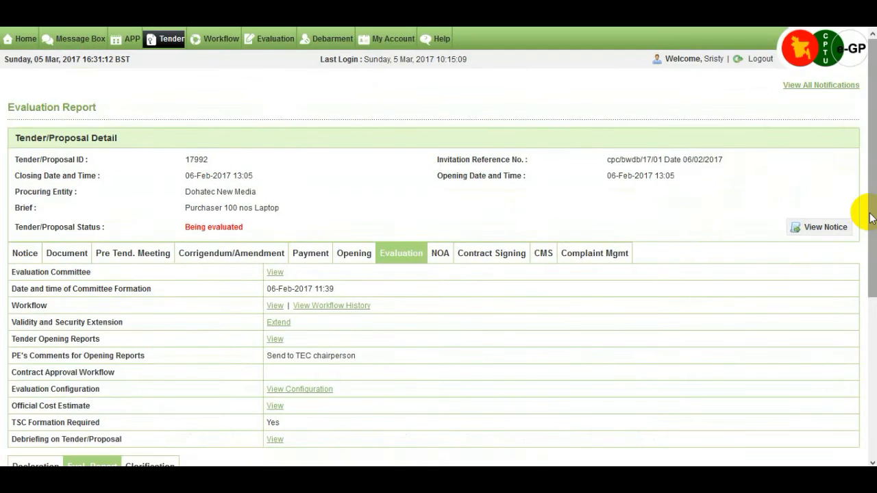
left_click_drag(871, 218, 871, 378)
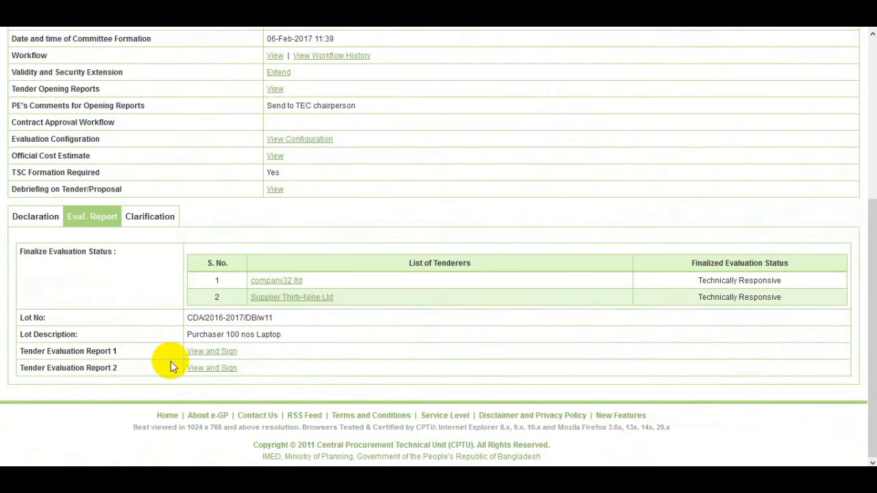
Step: Open Tender Evaluation Report 1 for viewing and signing, review its criteria, and open the member secretary's approval form
left_click(232, 351)
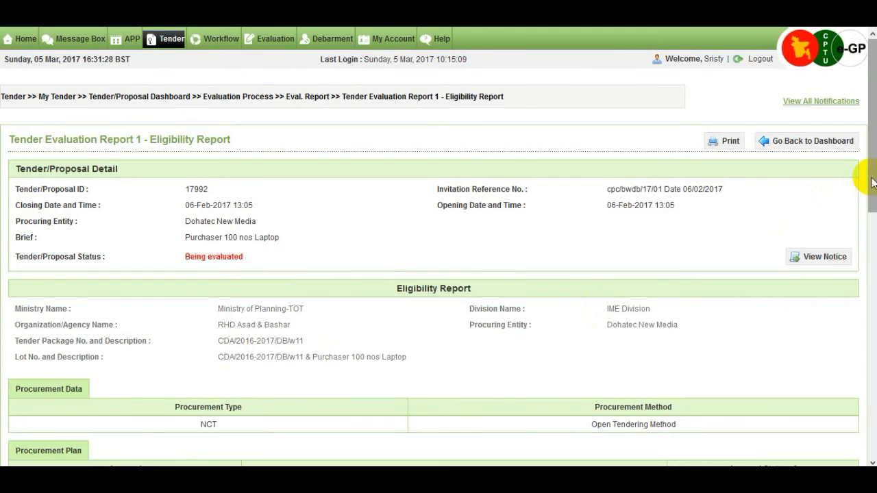
left_click_drag(871, 183, 871, 371)
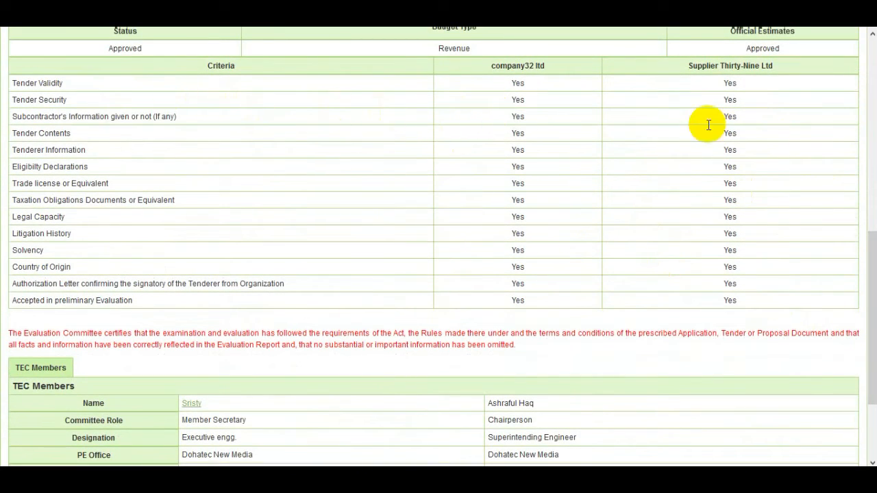
left_click_drag(871, 258, 872, 311)
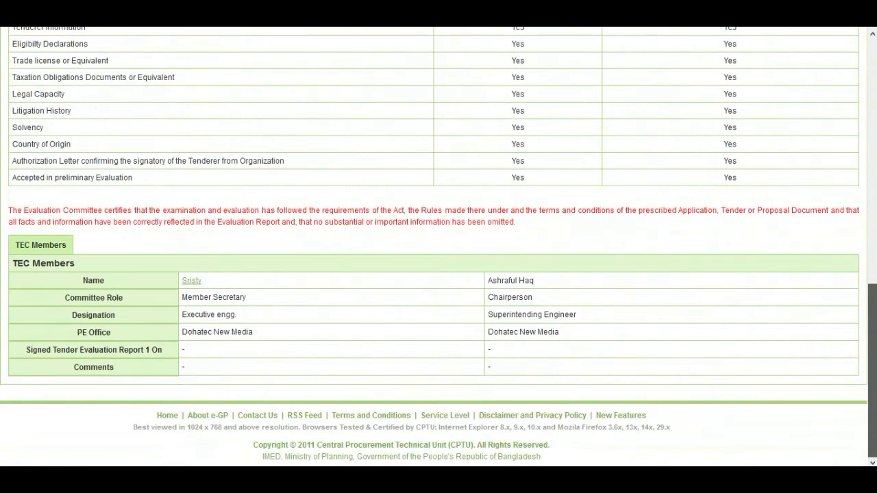
left_click(192, 282)
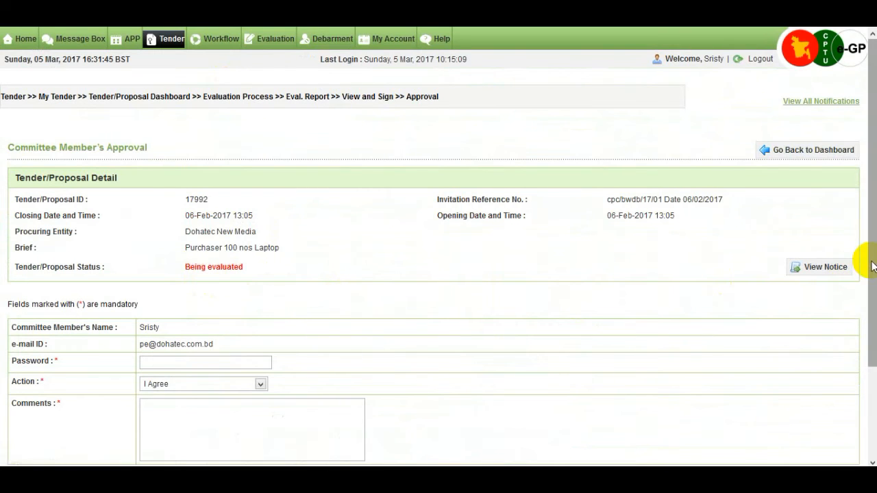
Step: Enter the member secretary's account password in the approval form for Tender Evaluation Report 1
left_click_drag(872, 264, 873, 323)
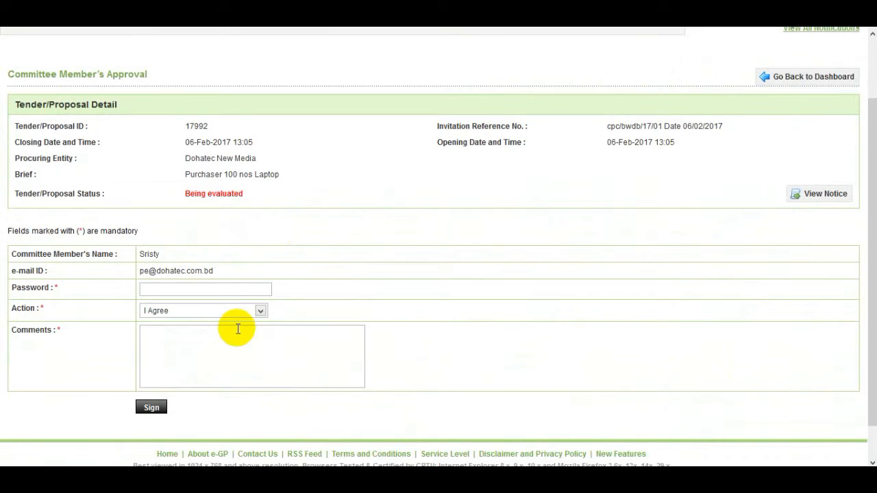
left_click(203, 289)
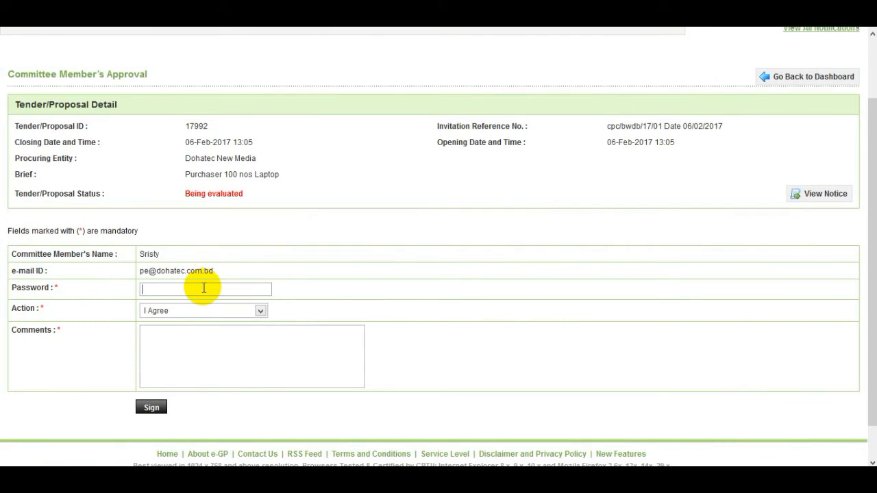
type("••••••••")
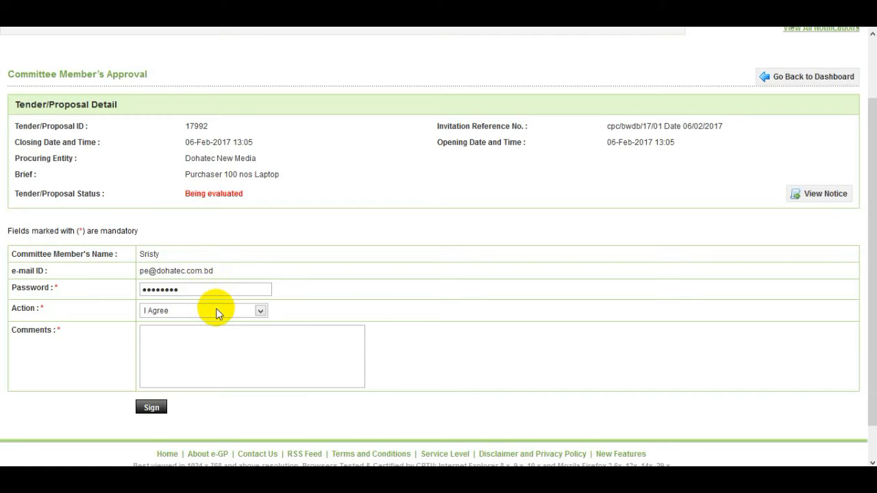
left_click(260, 311)
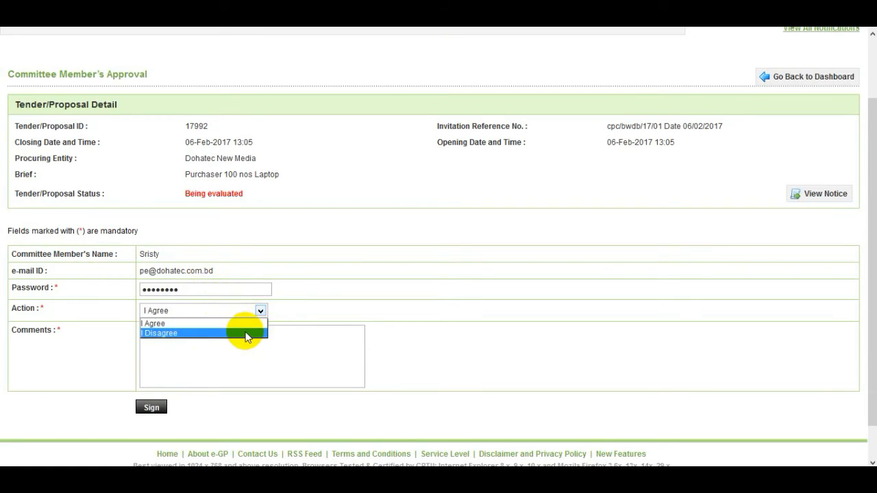
left_click(246, 333)
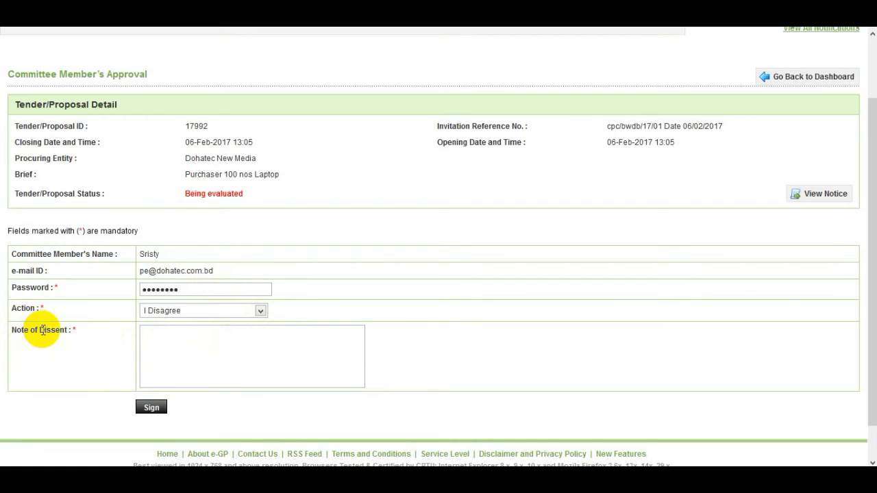
left_click(157, 349)
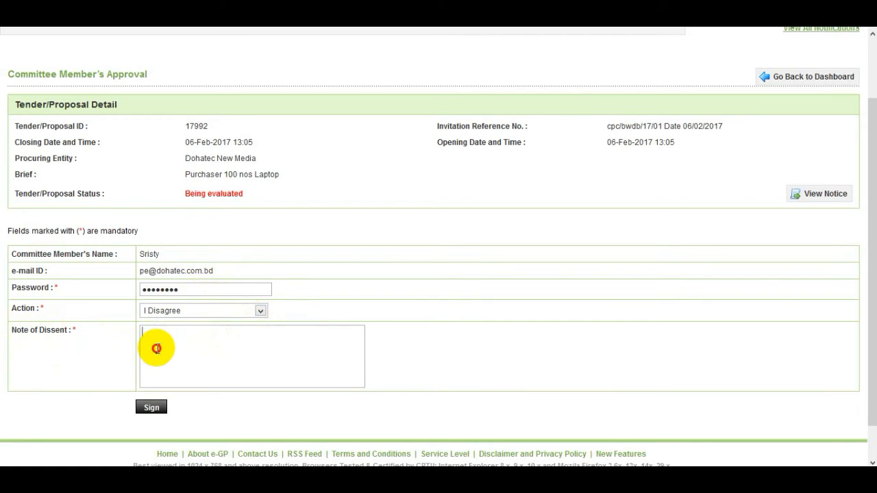
left_click(228, 315)
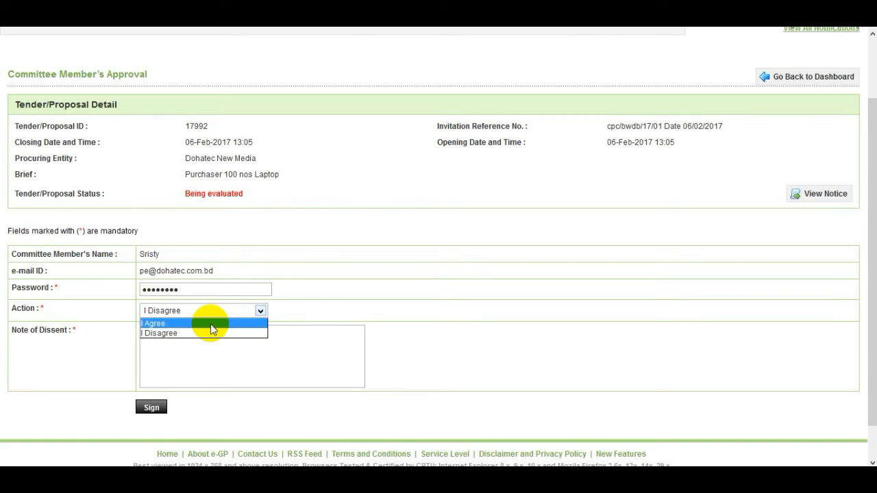
left_click(210, 323)
Step: Add the comment "agree", sign Tender Evaluation Report 1, and check the signature details under TEC Members
left_click(203, 334)
type("a")
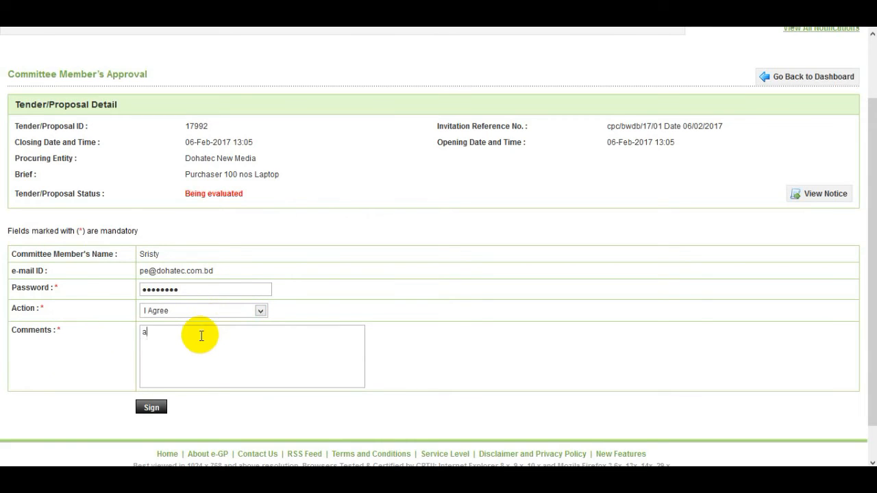
type("gree")
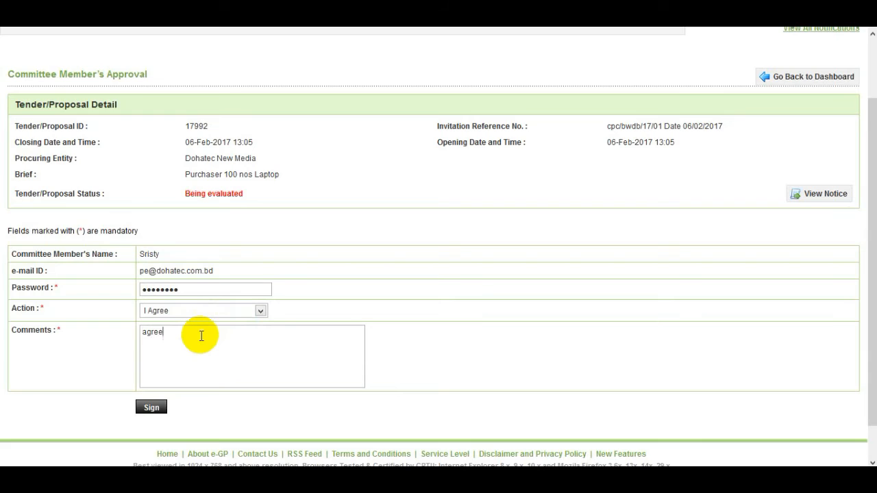
left_click(152, 409)
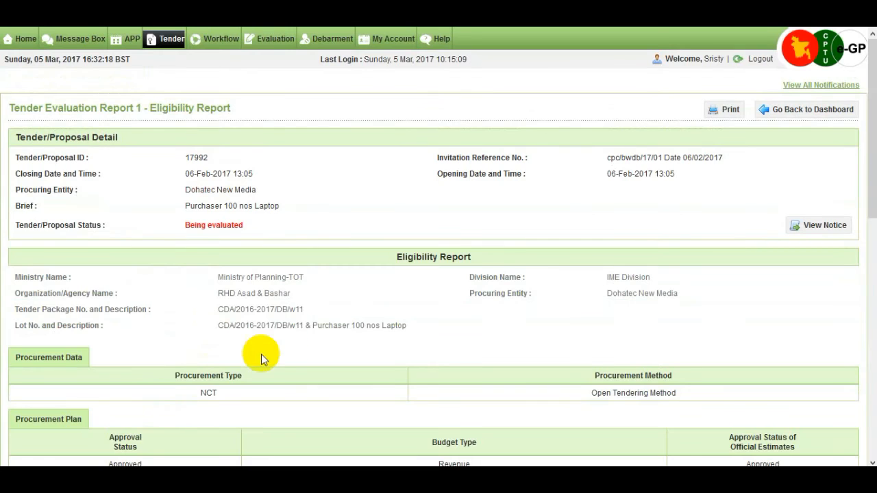
scroll(284, 345, "down", 4)
scroll(285, 341, "down", 1)
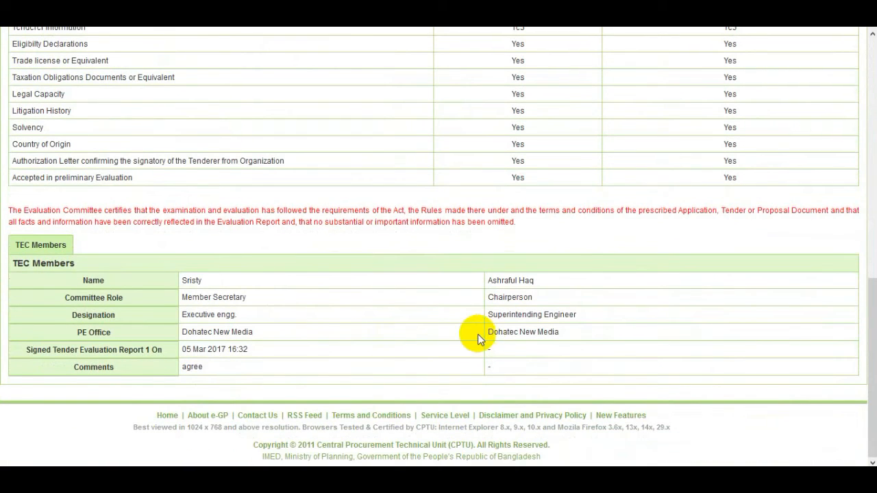
scroll(488, 337, "down", 1)
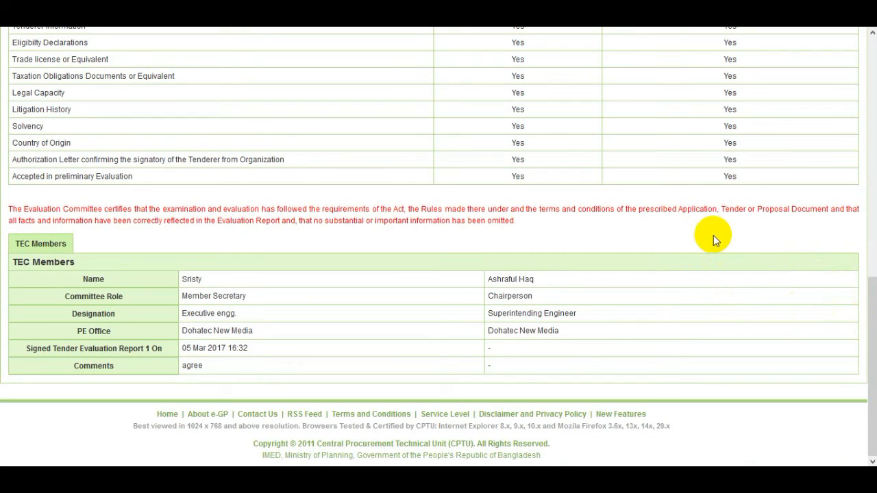
scroll(713, 235, "up", 10)
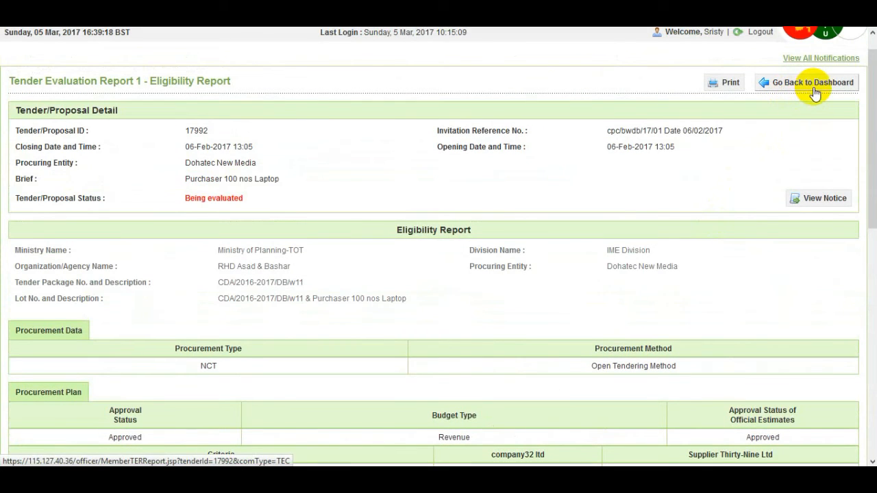
Step: Return to the evaluation dashboard and open the member secretary's approval form for Tender Evaluation Report 2
left_click(815, 83)
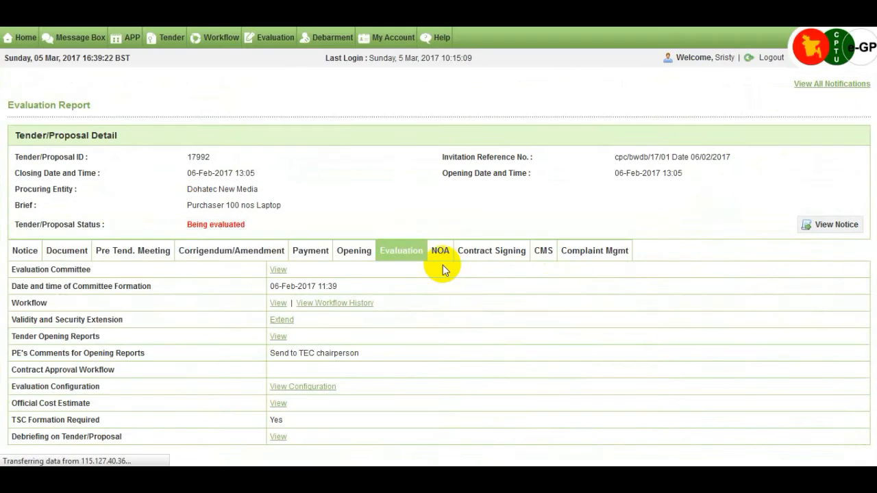
scroll(442, 269, "down", 5)
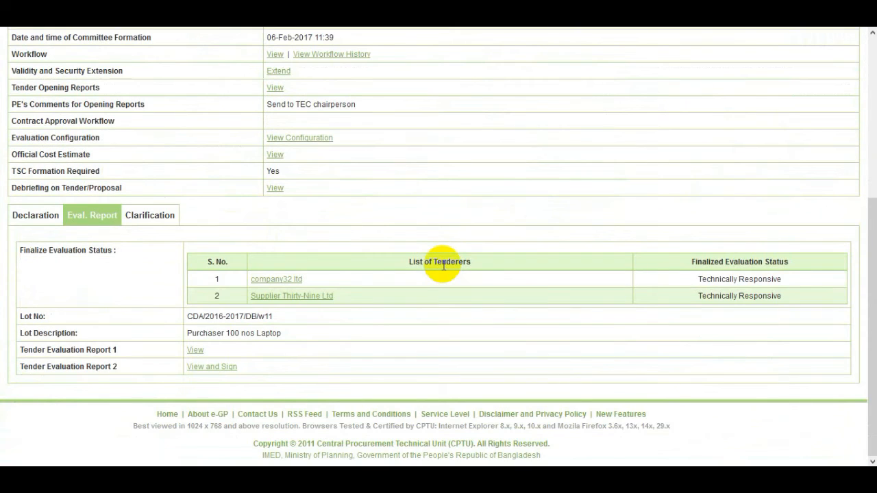
left_click(224, 370)
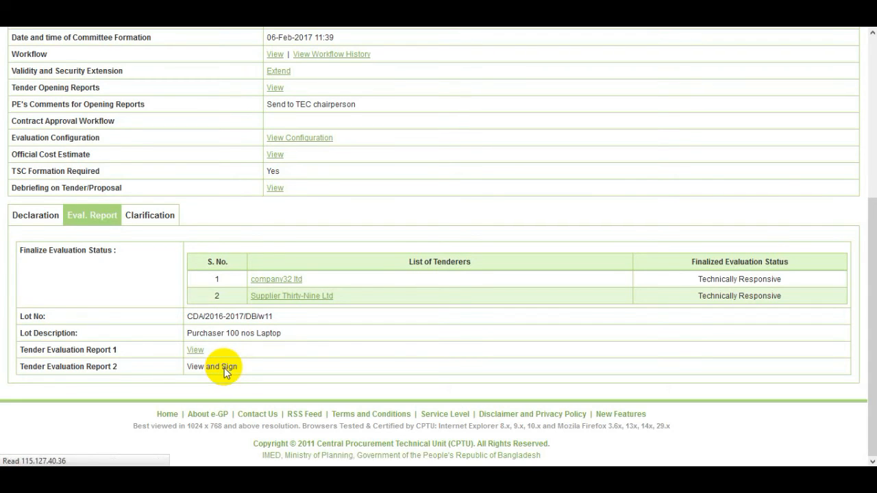
scroll(318, 335, "down", 6)
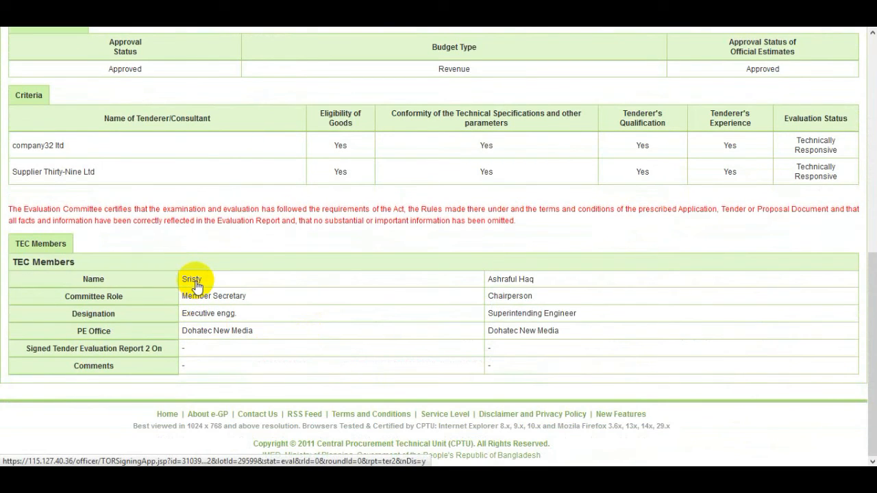
left_click(194, 281)
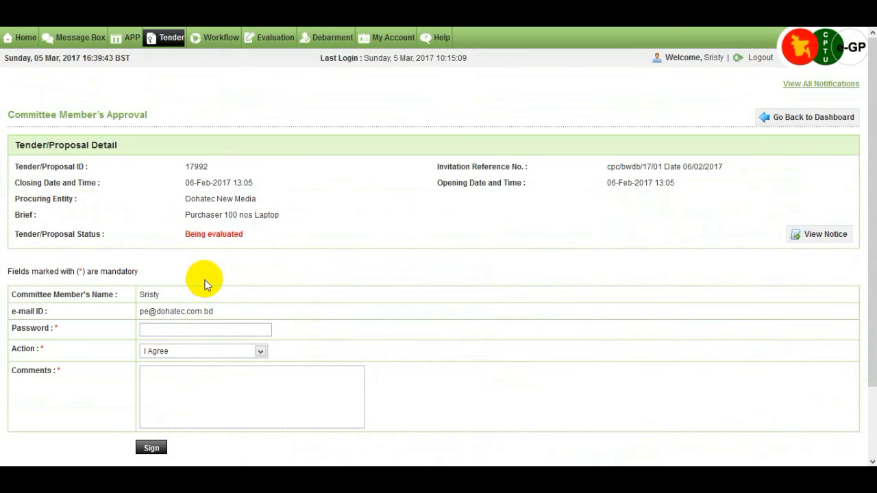
Step: Enter the member secretary's account password in the Tender Evaluation Report 2 approval form
scroll(233, 294, "down", 1)
scroll(245, 297, "down", 1)
left_click(193, 256)
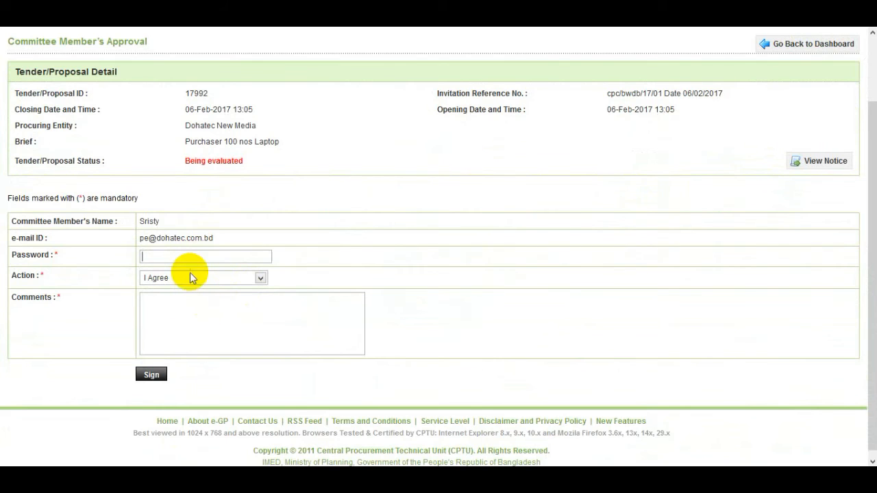
type("•")
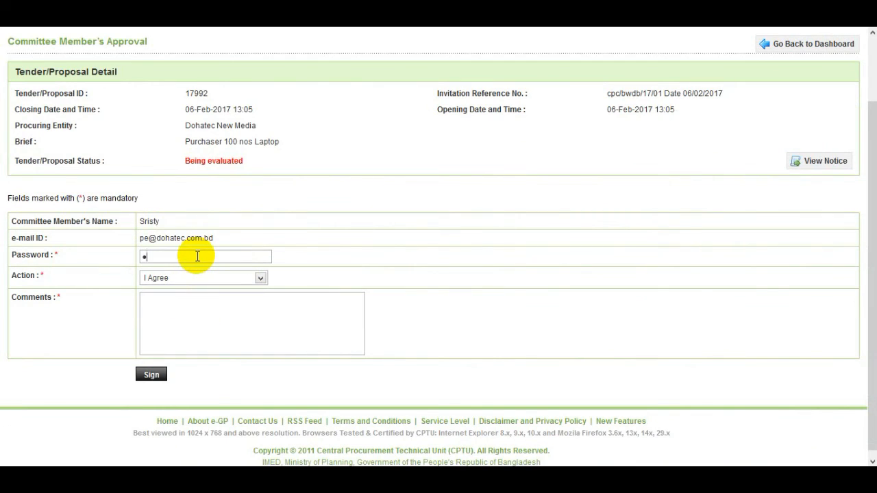
type("•••••••")
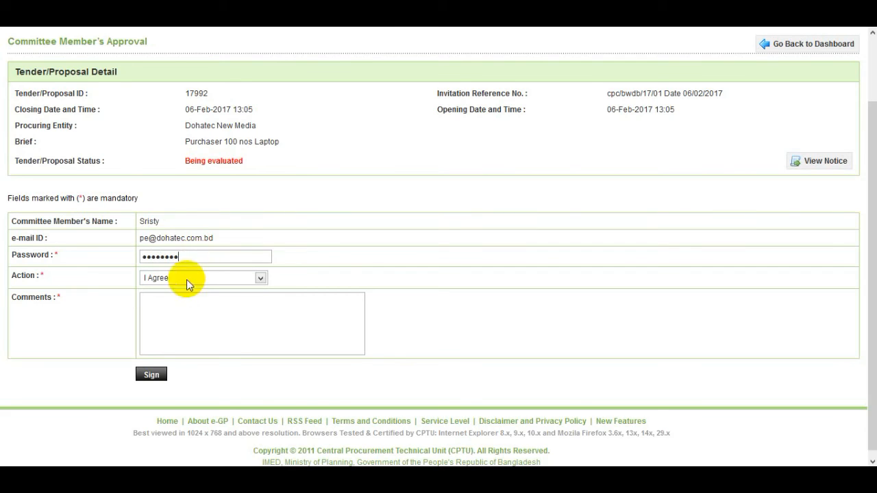
Step: Keep the I Agree action, add the comment "agree", sign Tender Evaluation Report 2, and check its TEC Members section
left_click(192, 314)
type("ag")
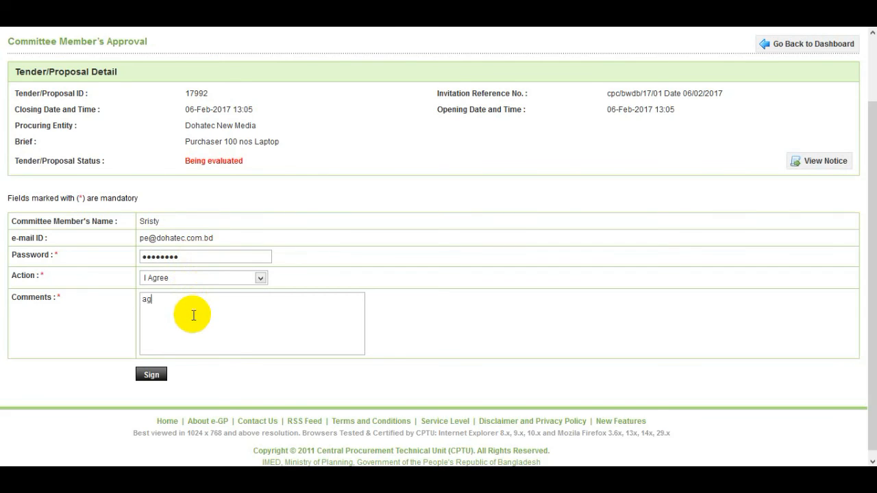
type("r")
key("BackSpace")
type("ree")
left_click(154, 374)
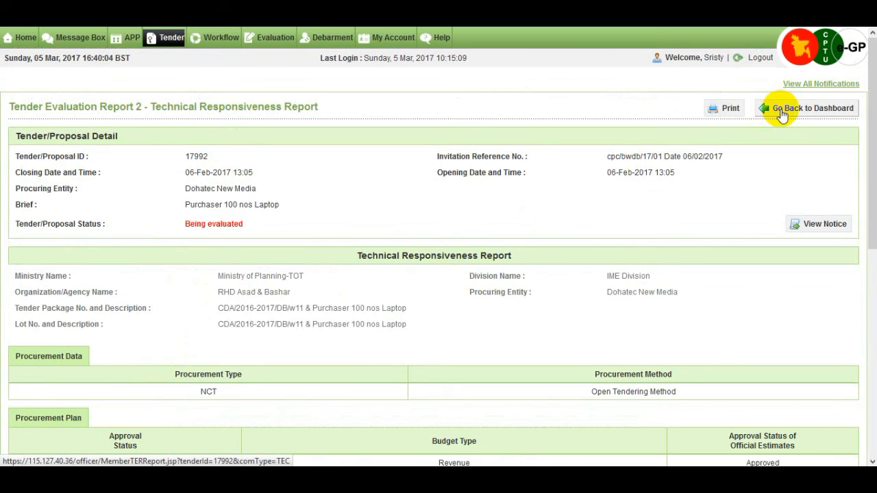
scroll(525, 309, "down", 1)
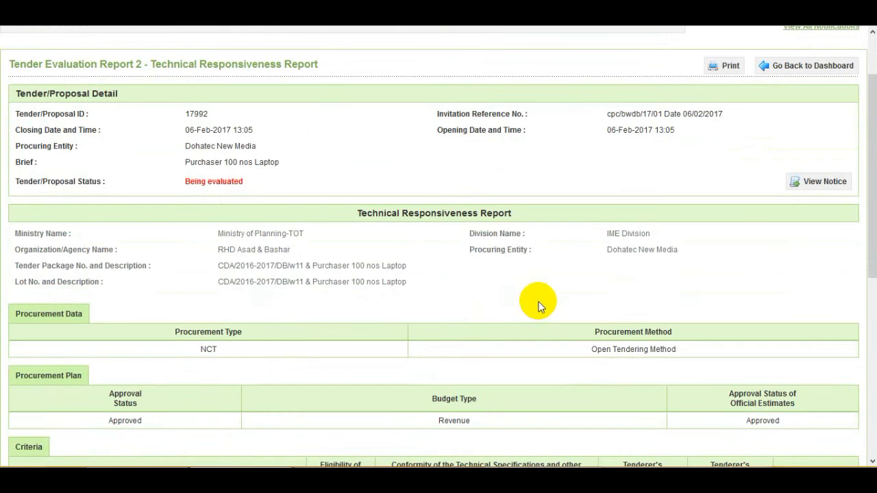
scroll(539, 306, "down", 3)
scroll(539, 306, "down", 2)
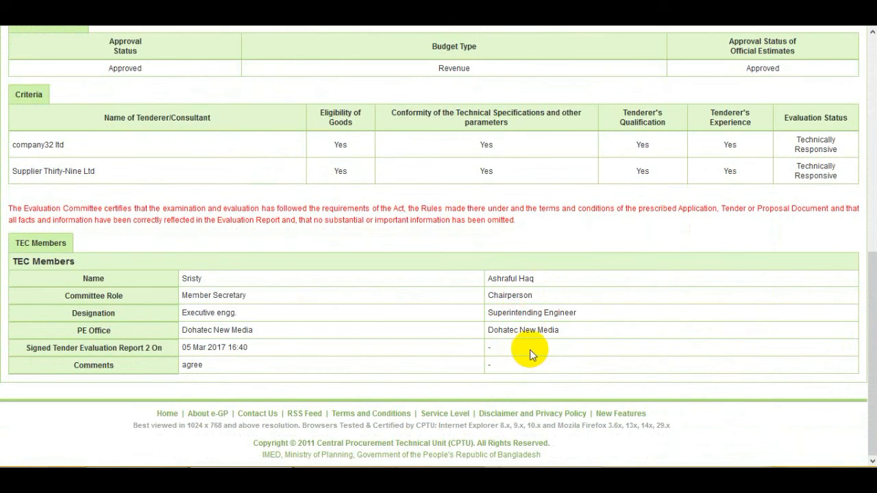
scroll(599, 319, "up", 3)
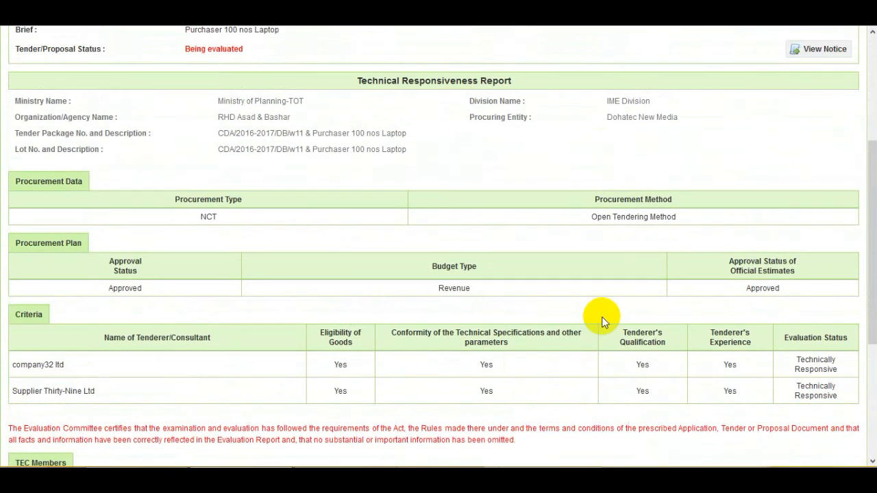
scroll(603, 319, "up", 3)
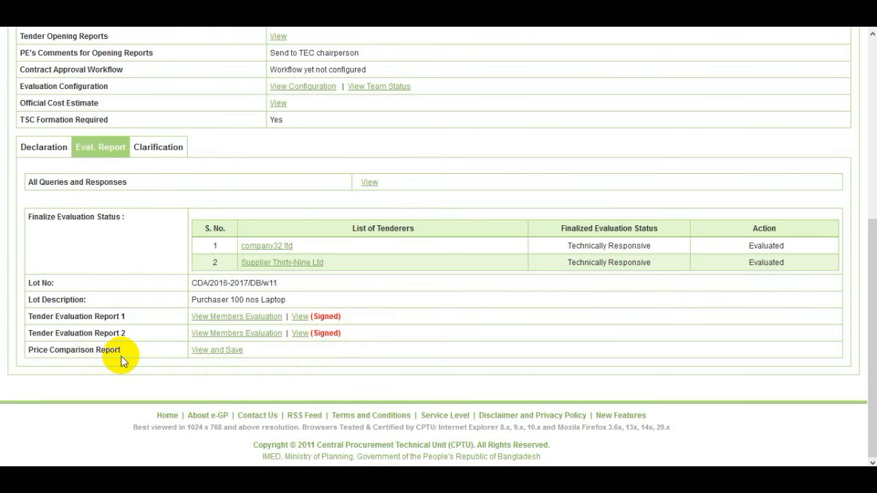
Step: As chairperson, open the Price Comparison Report for the laptop lot, save it, and return to the lot's evaluation report list
left_click(235, 351)
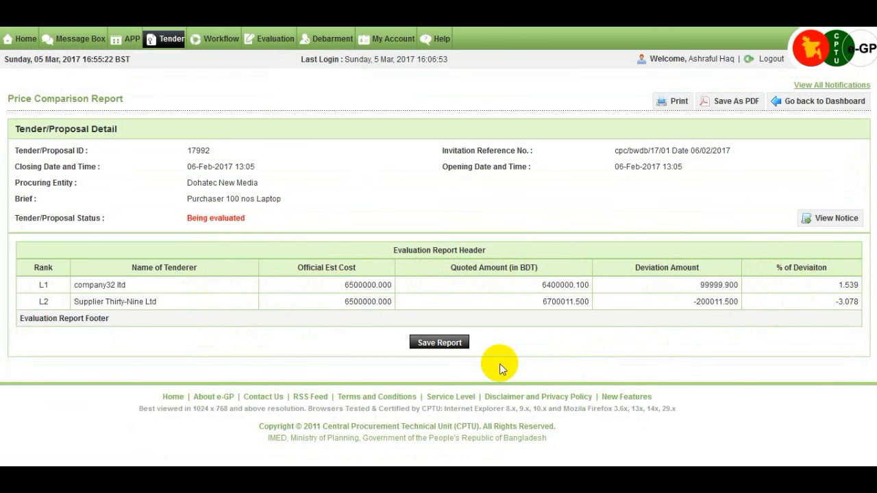
left_click(444, 345)
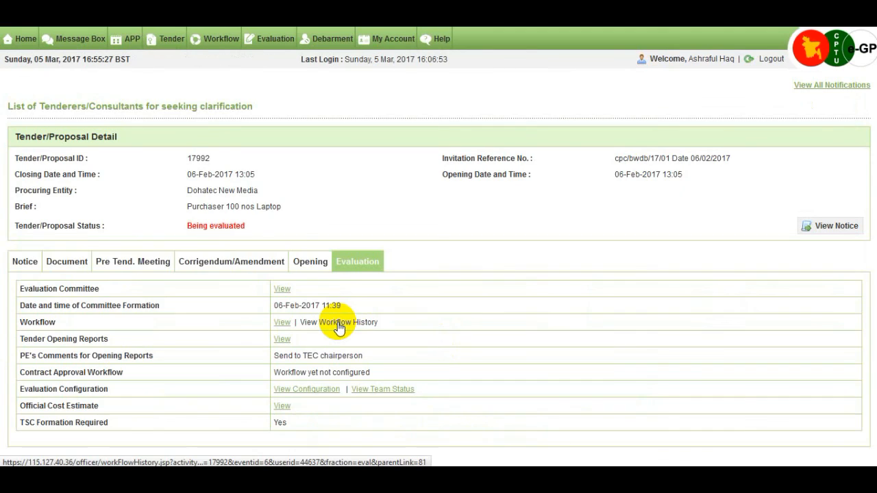
scroll(338, 324, "down", 5)
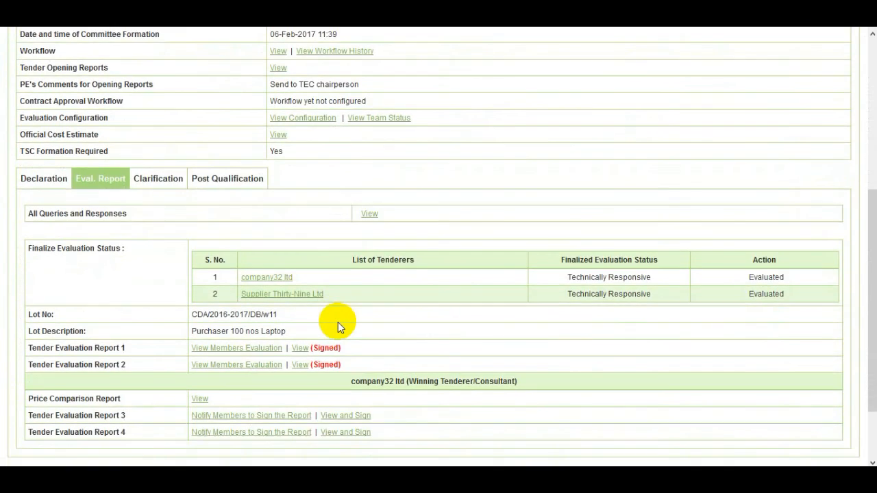
scroll(338, 322, "down", 1)
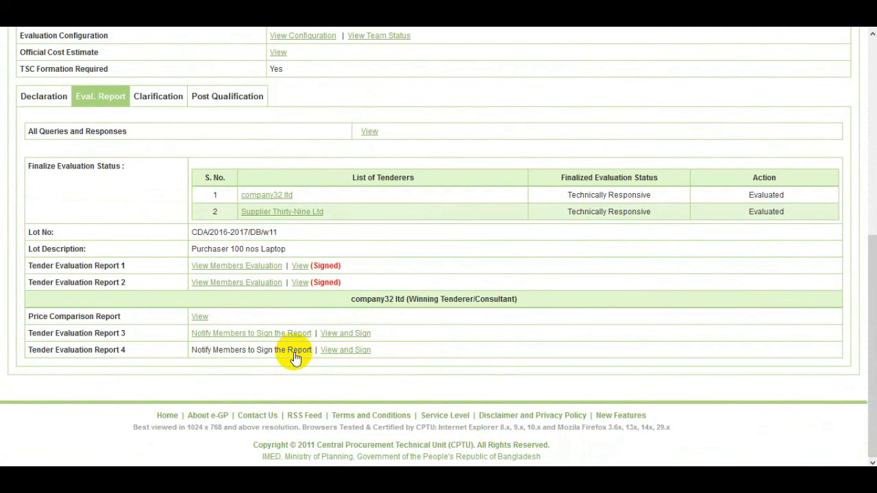